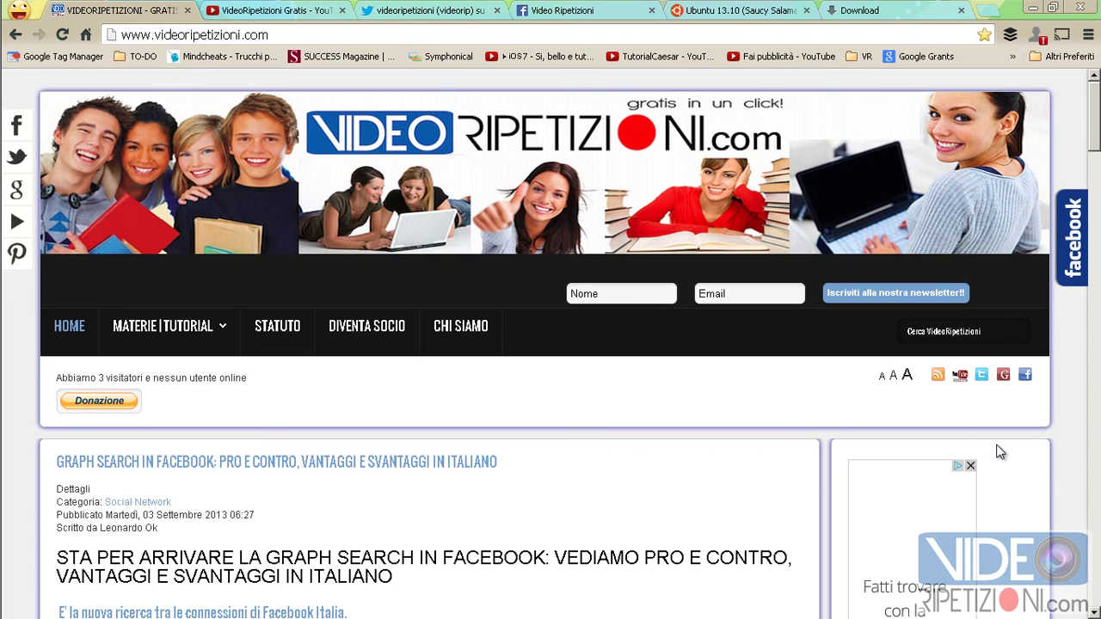
- Review the desktop images offered on the Ubuntu 13.10 daily-live download page
{"action": "left_click", "coordinate": [732, 9]}
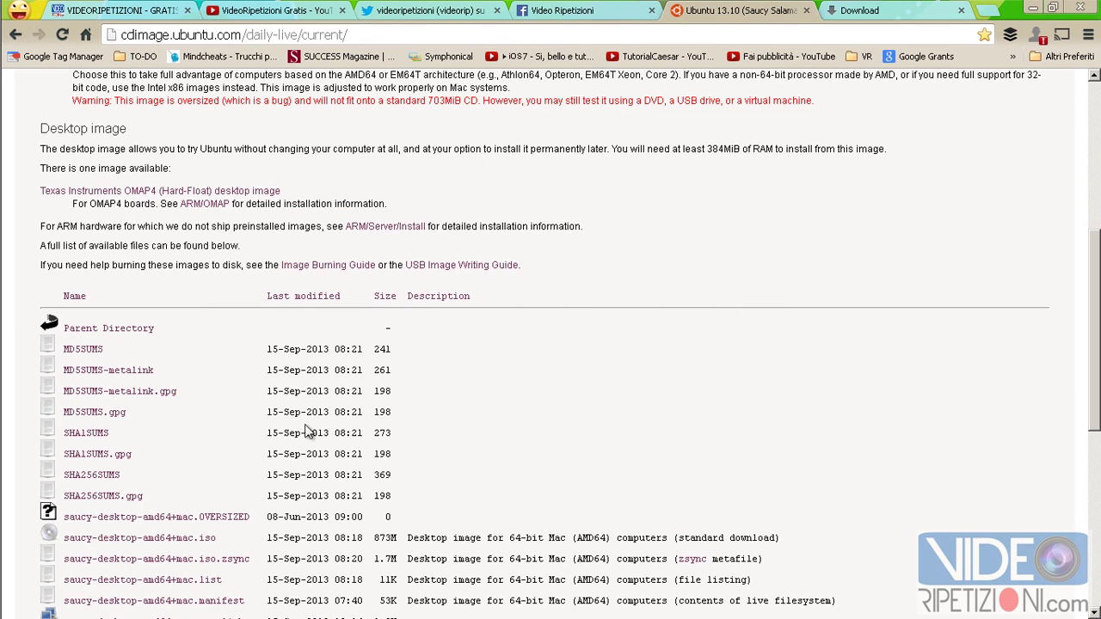
{"action": "scroll", "coordinate": [473, 422], "scroll_direction": "up", "scroll_amount": 2}
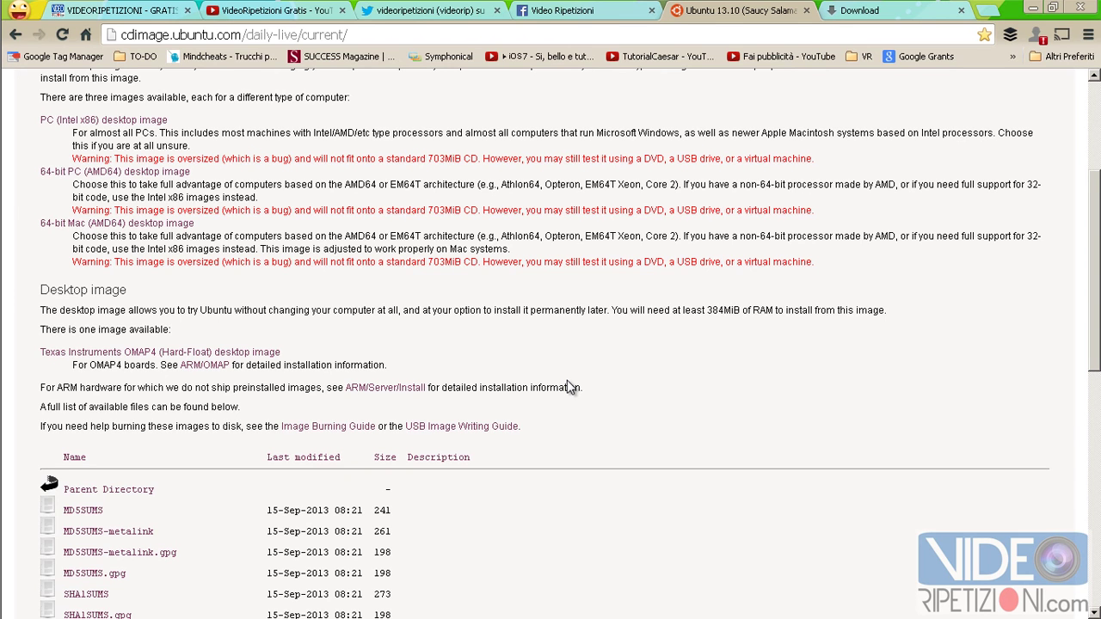
{"action": "scroll", "coordinate": [616, 381], "scroll_direction": "up", "scroll_amount": 3}
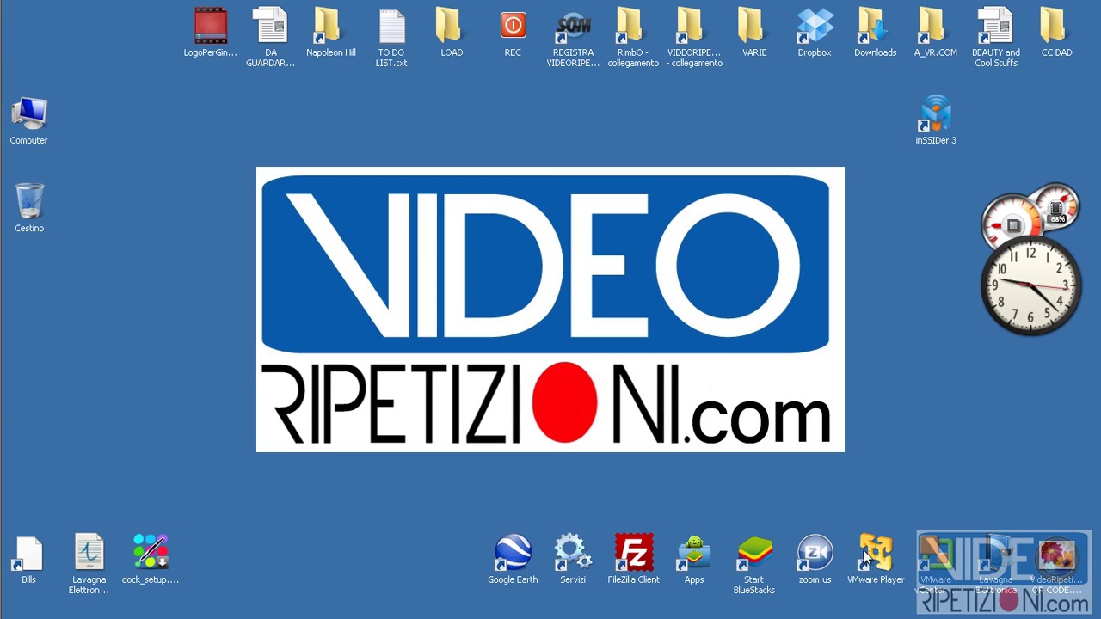
- Start a new virtual machine in VMware Player from the installer image Ubuntu 13.10 saucy-desktop-i386.iso in D:\LINUX e WINDOWS SO
{"action": "double_click", "coordinate": [866, 555]}
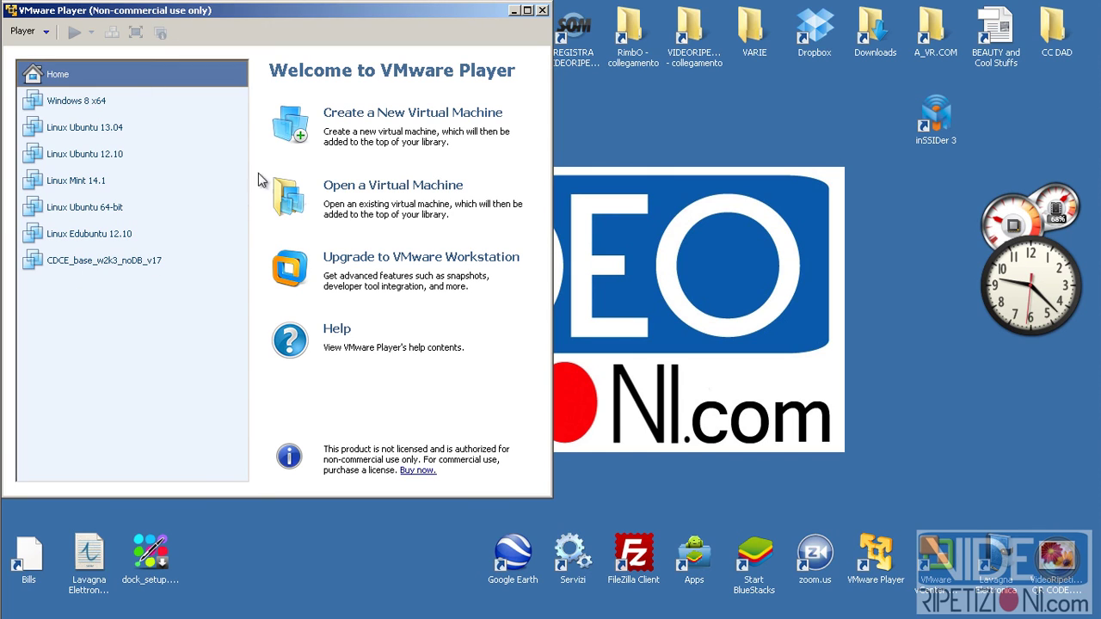
{"action": "left_click", "coordinate": [376, 123]}
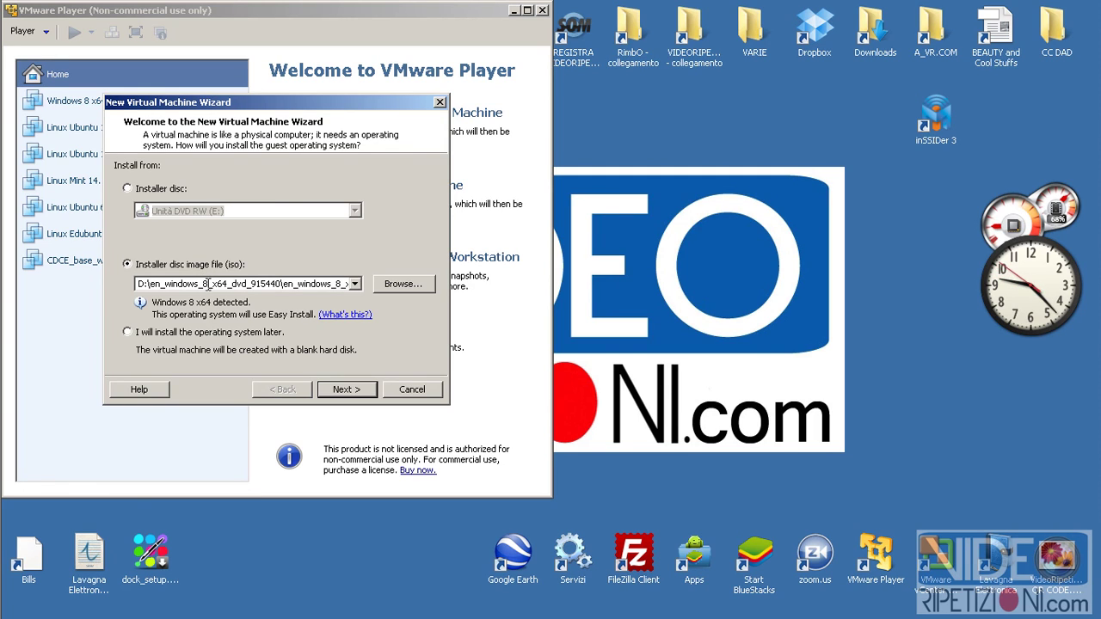
{"action": "left_click", "coordinate": [410, 289]}
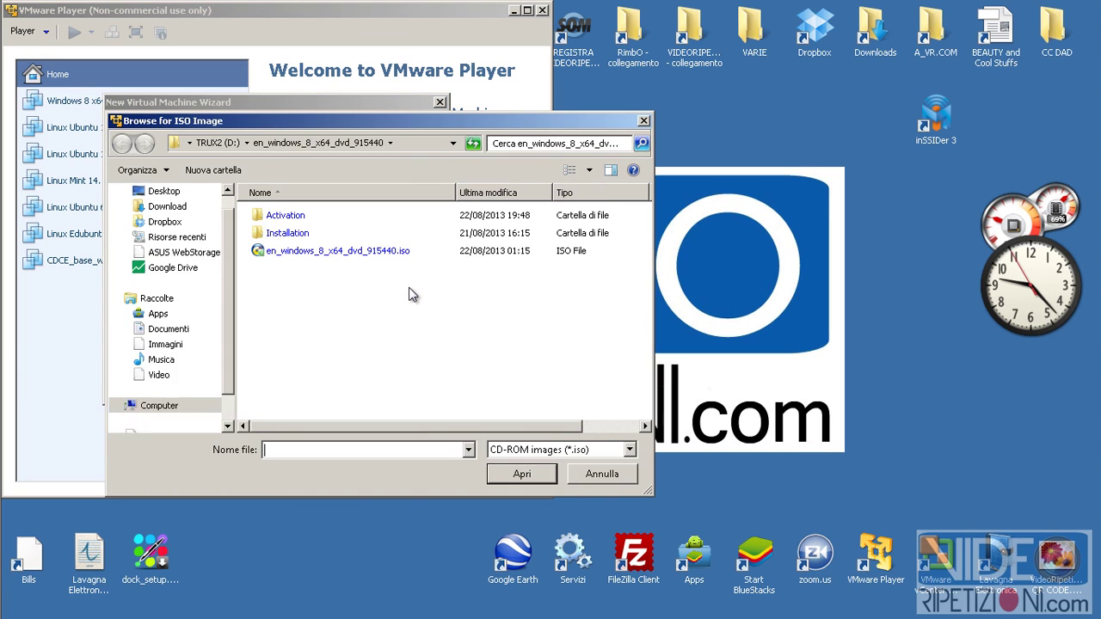
{"action": "left_click_drag", "start_coordinate": [232, 265], "coordinate": [232, 218]}
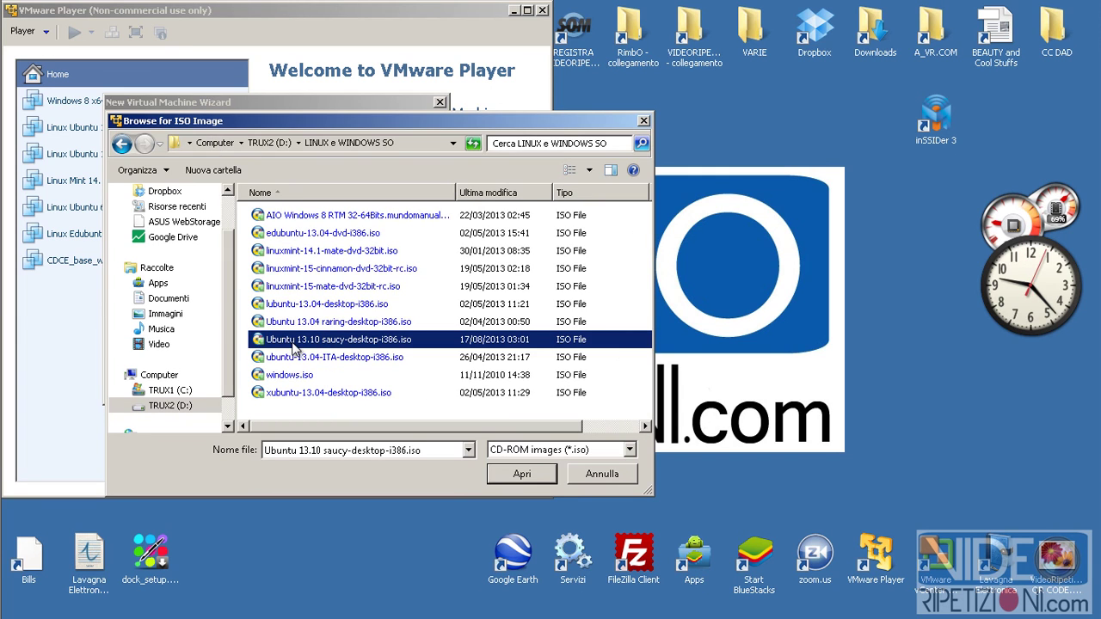
{"action": "double_click", "coordinate": [379, 342]}
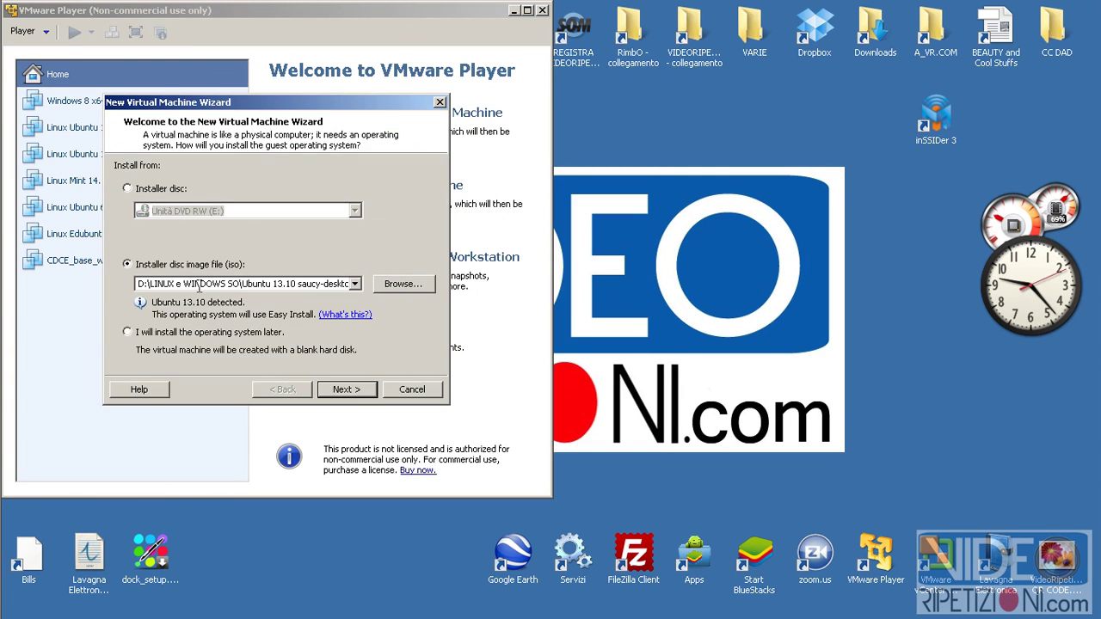
{"action": "left_click", "coordinate": [346, 389]}
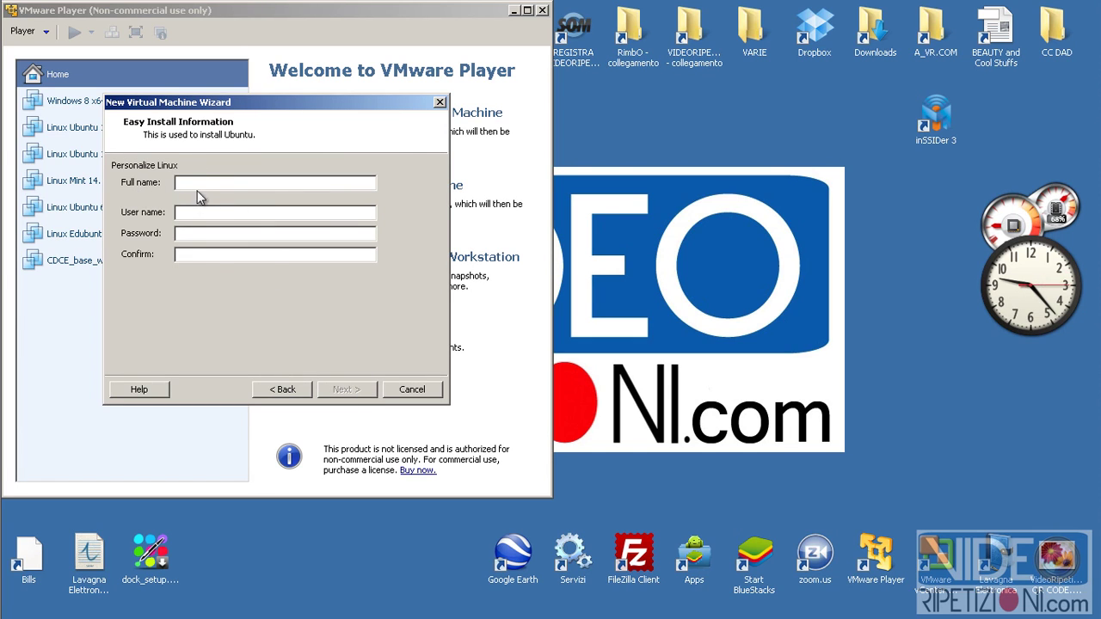
- Fill in the Easy Install details with full name Linux Ubuntu 13.10, user name videoripetizioni, and the account password with its confirmation
{"action": "type", "text": "Linux Ubuntu 13.10"}
{"action": "left_click", "coordinate": [229, 213]}
{"action": "type", "text": "videoripetizioni"}
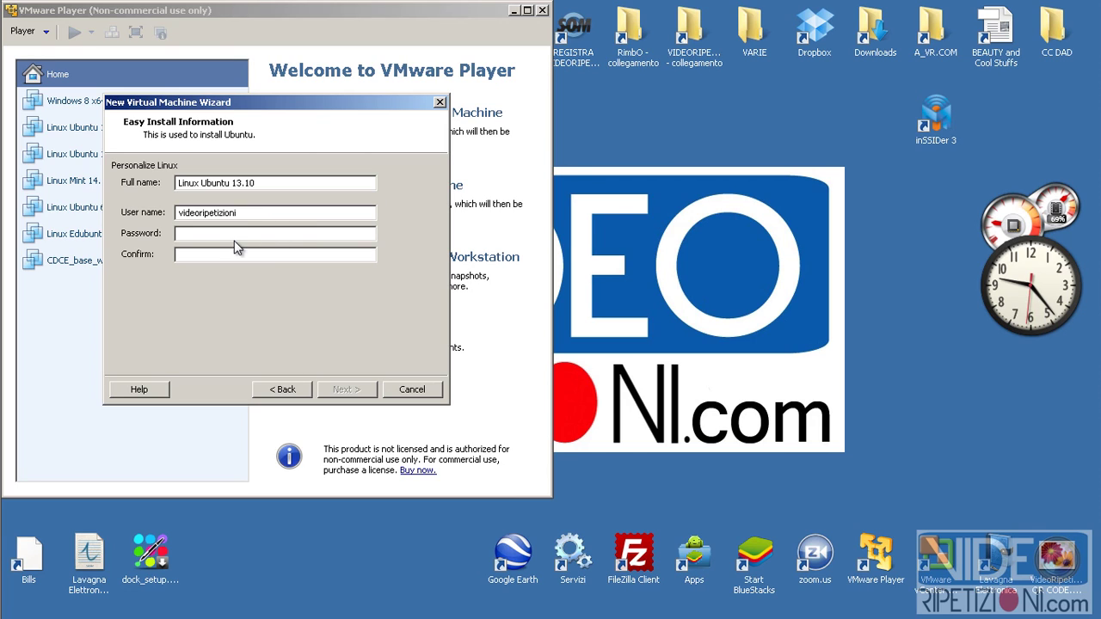
{"action": "type", "text": "••••"}
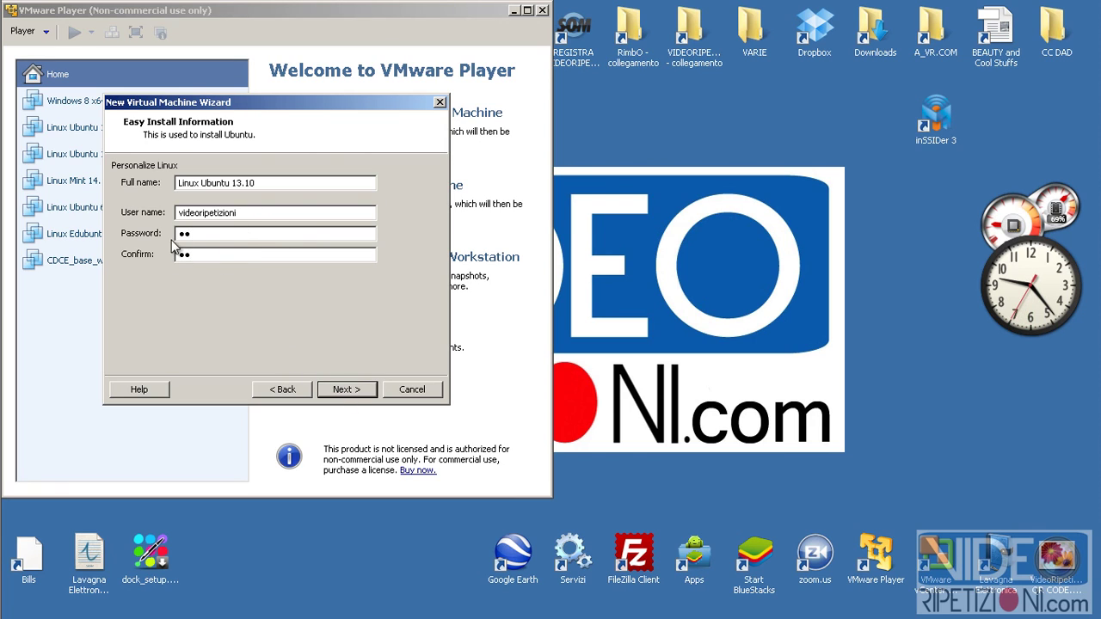
{"action": "left_click", "coordinate": [346, 389]}
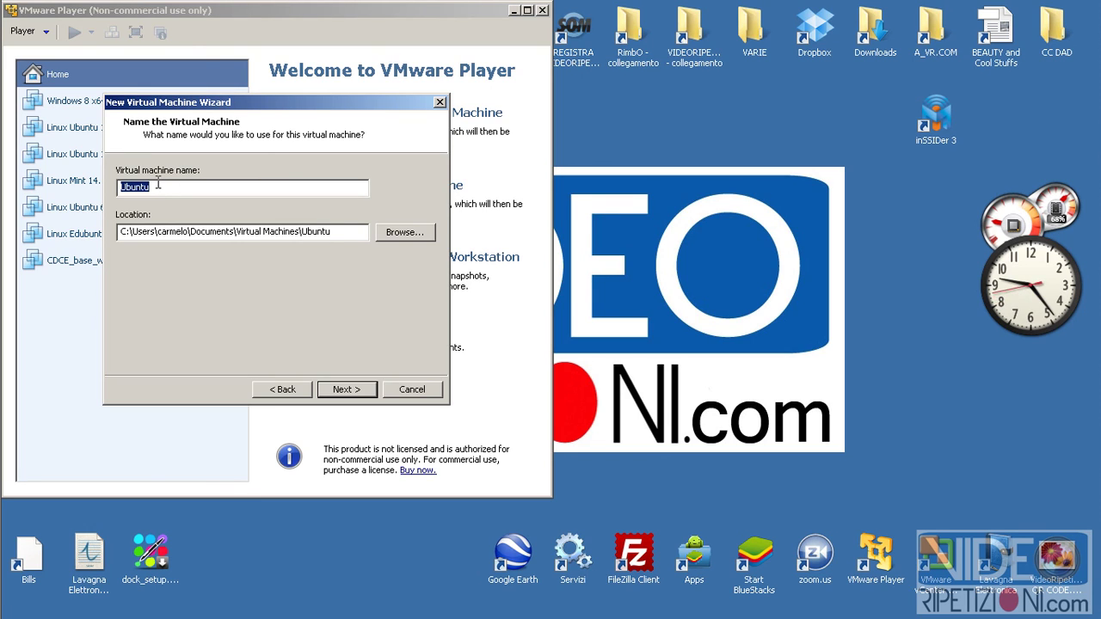
- Name the virtual machine Linux Ubuntu 13.10 VM and check the full path of its default location
{"action": "type", "text": "Linux Ubuntu 13.10"}
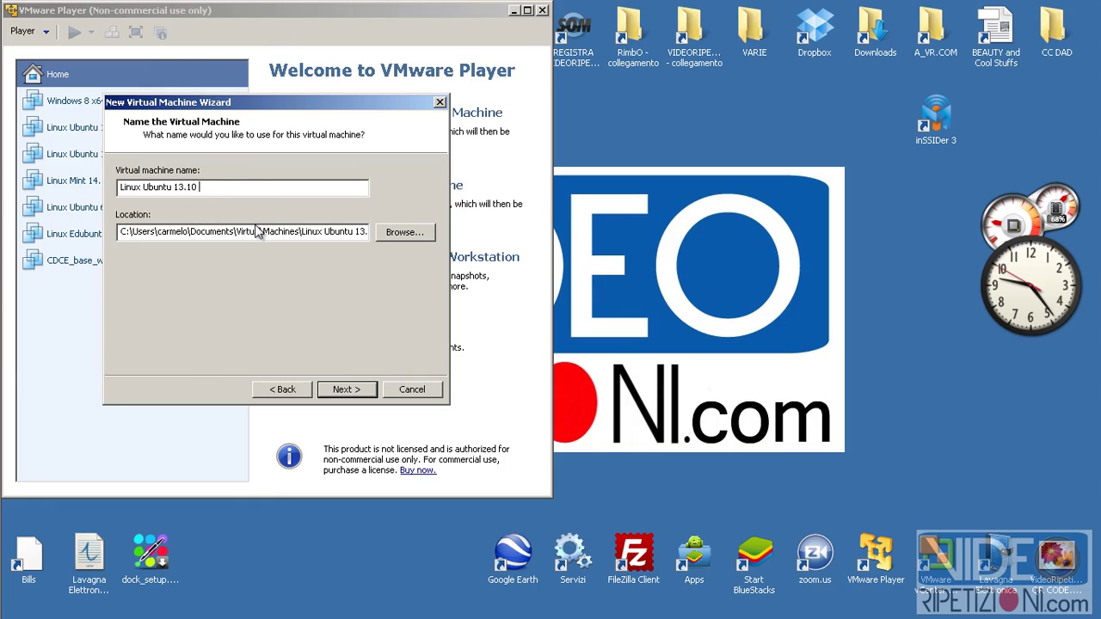
{"action": "type", "text": "VM"}
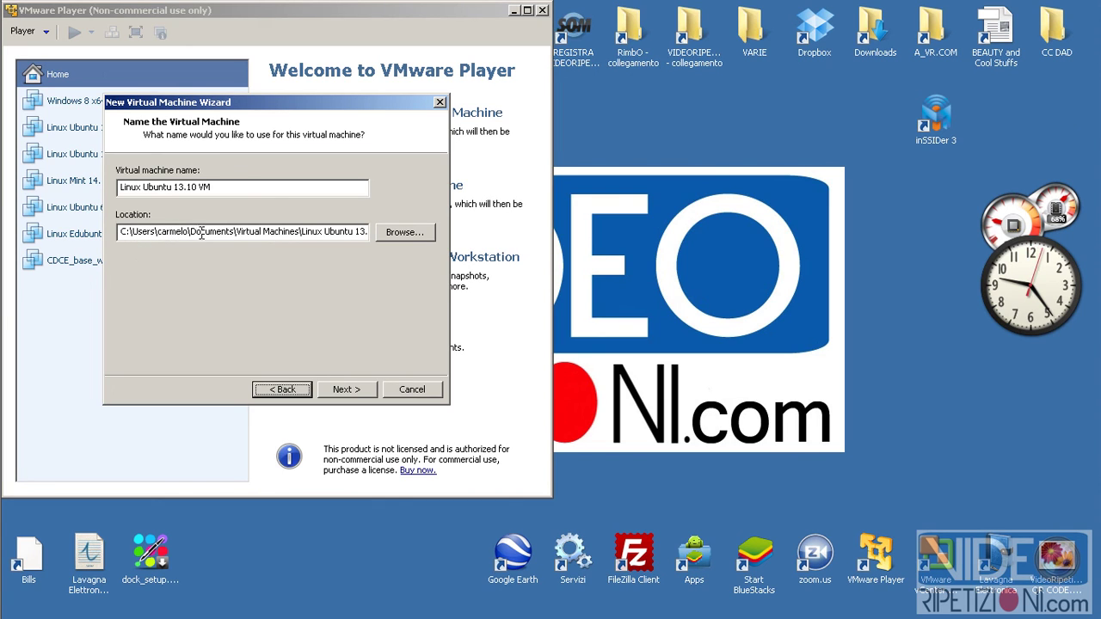
{"action": "left_click_drag", "start_coordinate": [182, 230], "coordinate": [337, 301]}
{"action": "left_click", "coordinate": [318, 234]}
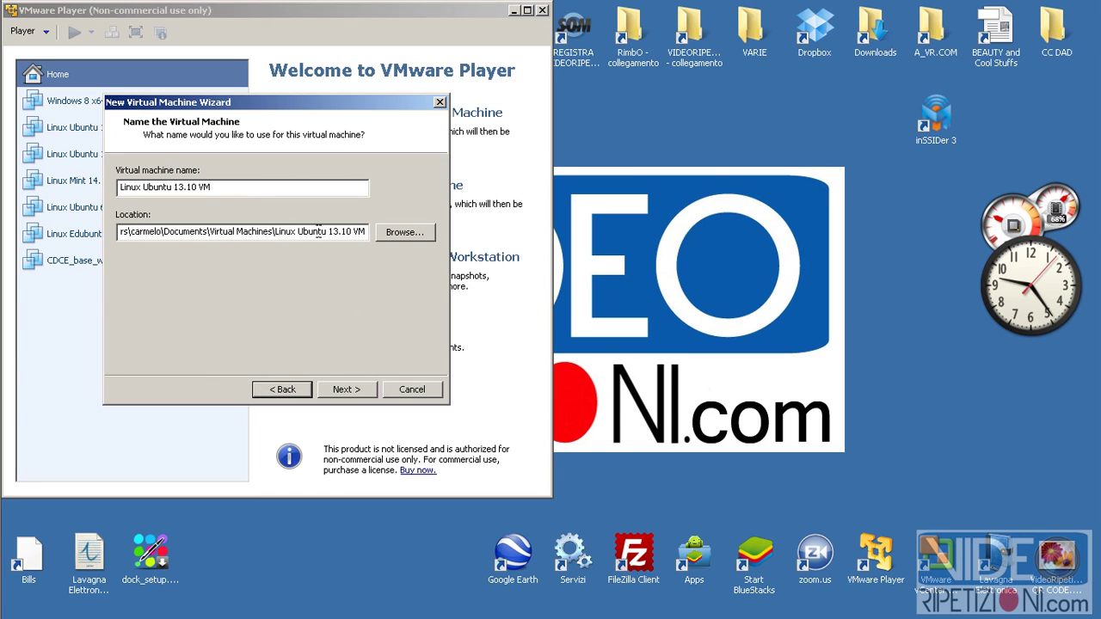
{"action": "key", "text": "Home"}
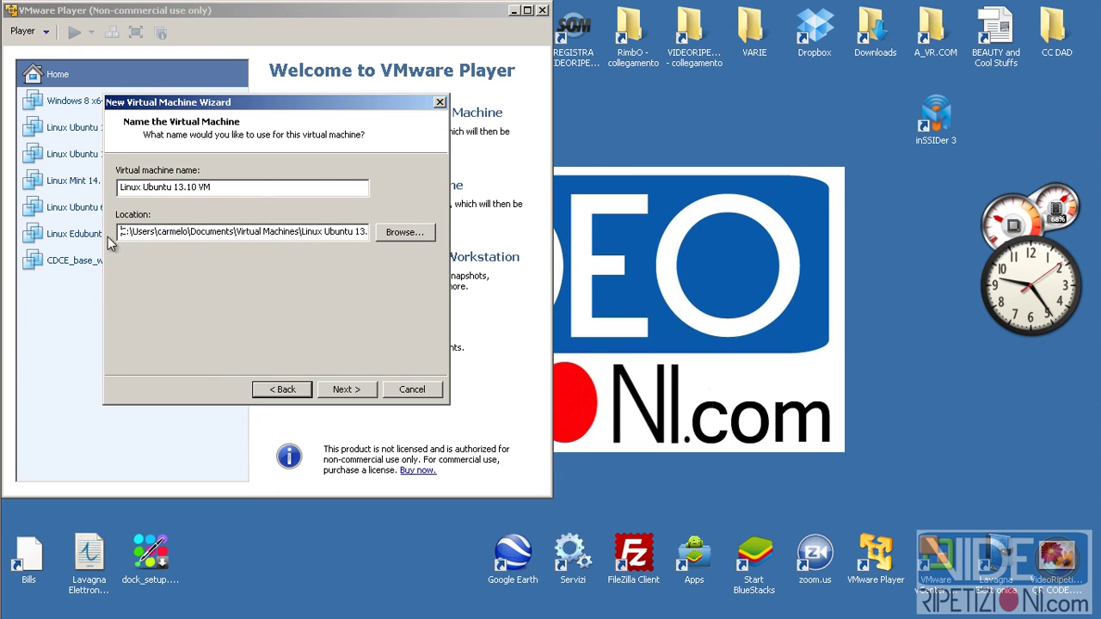
- Set the virtual machine's location to the folder D:\LinuxUbuntu13.10-VM and continue to the disk settings
{"action": "left_click", "coordinate": [400, 232]}
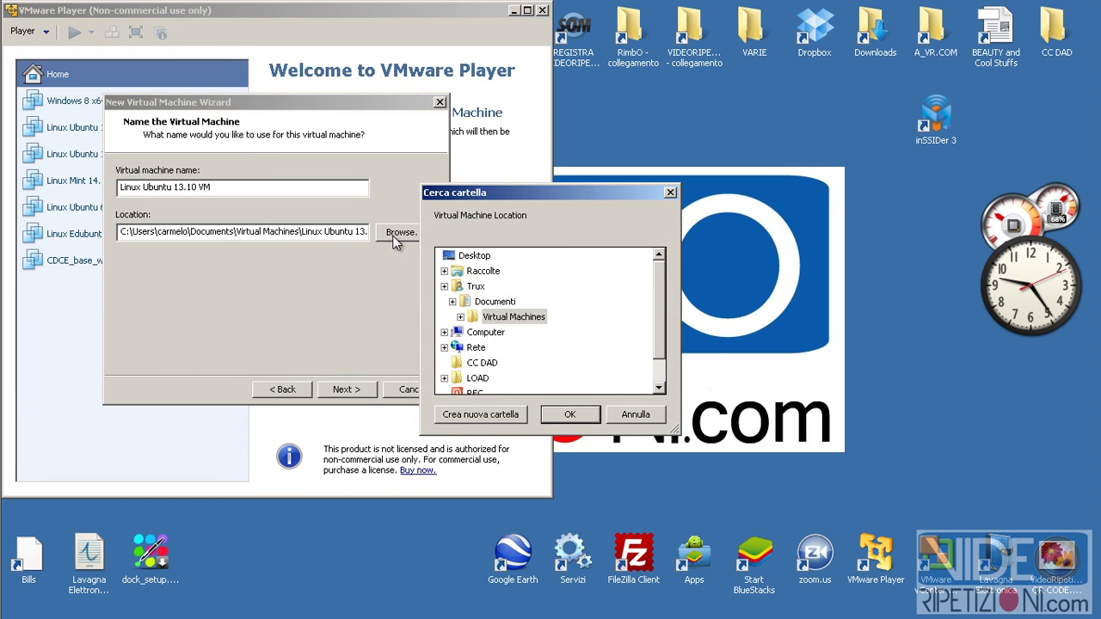
{"action": "mouse_move", "coordinate": [658, 296]}
{"action": "left_mouse_down"}
{"action": "mouse_move", "coordinate": [668, 266]}
{"action": "mouse_move", "coordinate": [658, 391]}
{"action": "mouse_move", "coordinate": [658, 275]}
{"action": "left_mouse_up"}
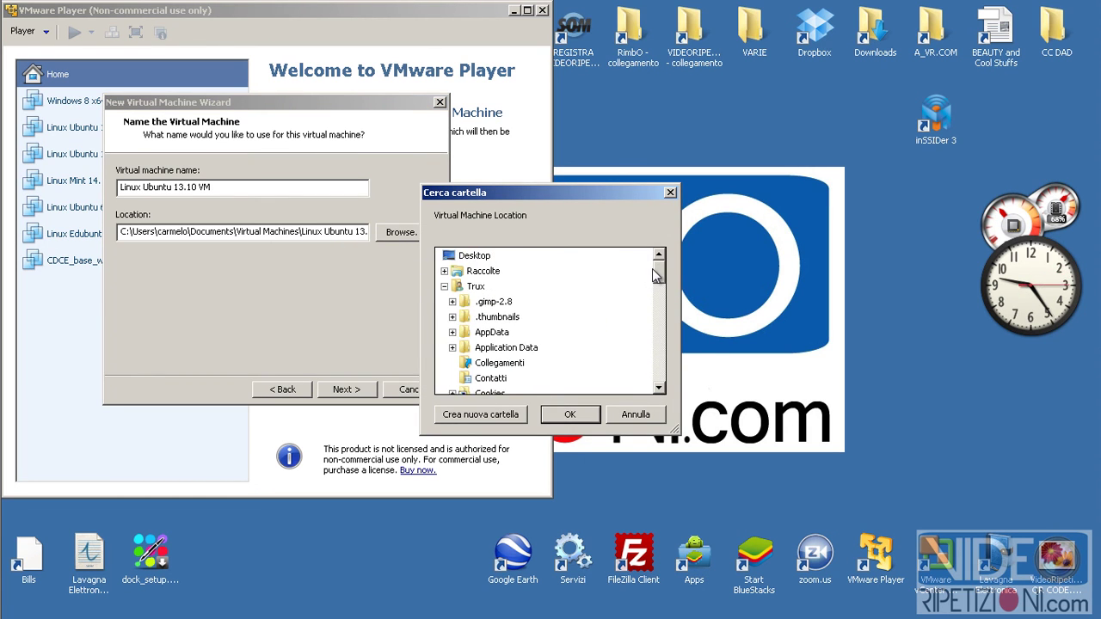
{"action": "left_click", "coordinate": [660, 388]}
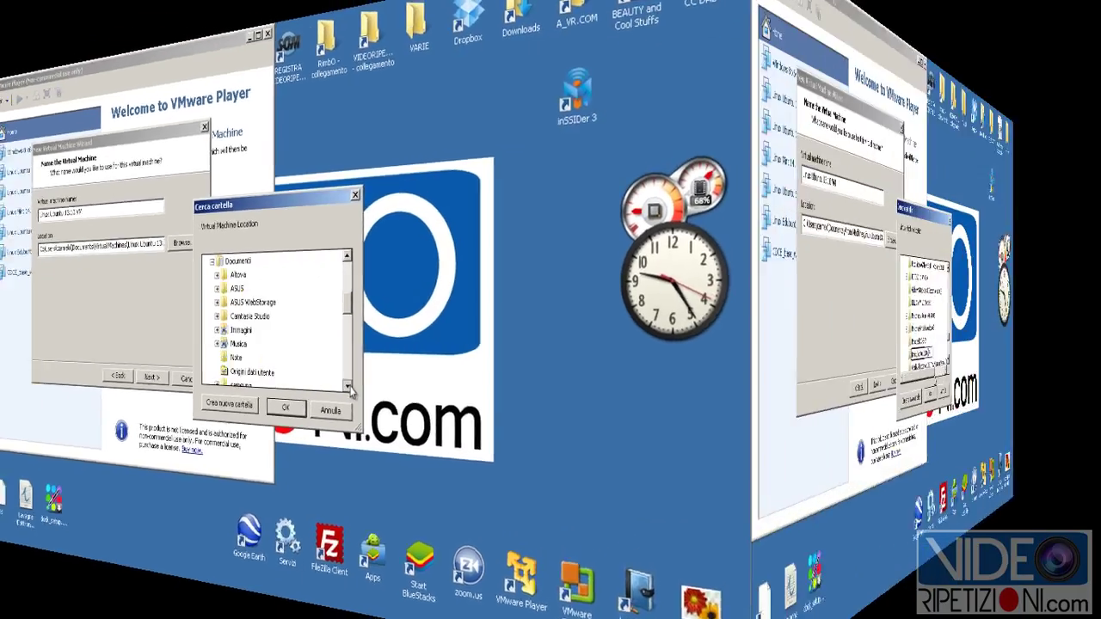
{"action": "key", "text": "Return"}
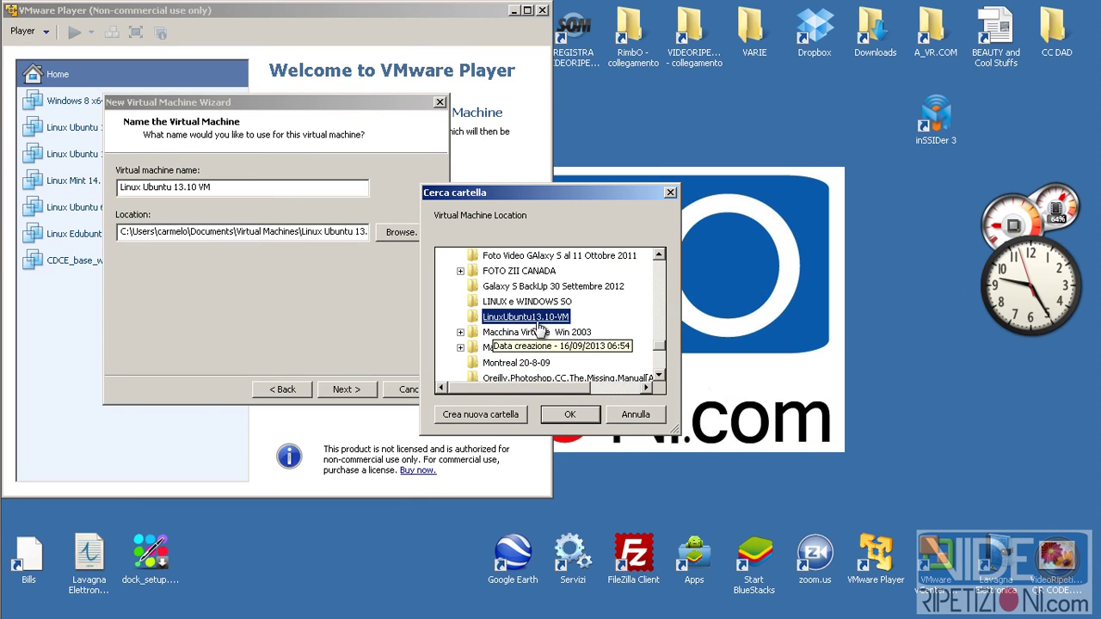
{"action": "left_click", "coordinate": [570, 412]}
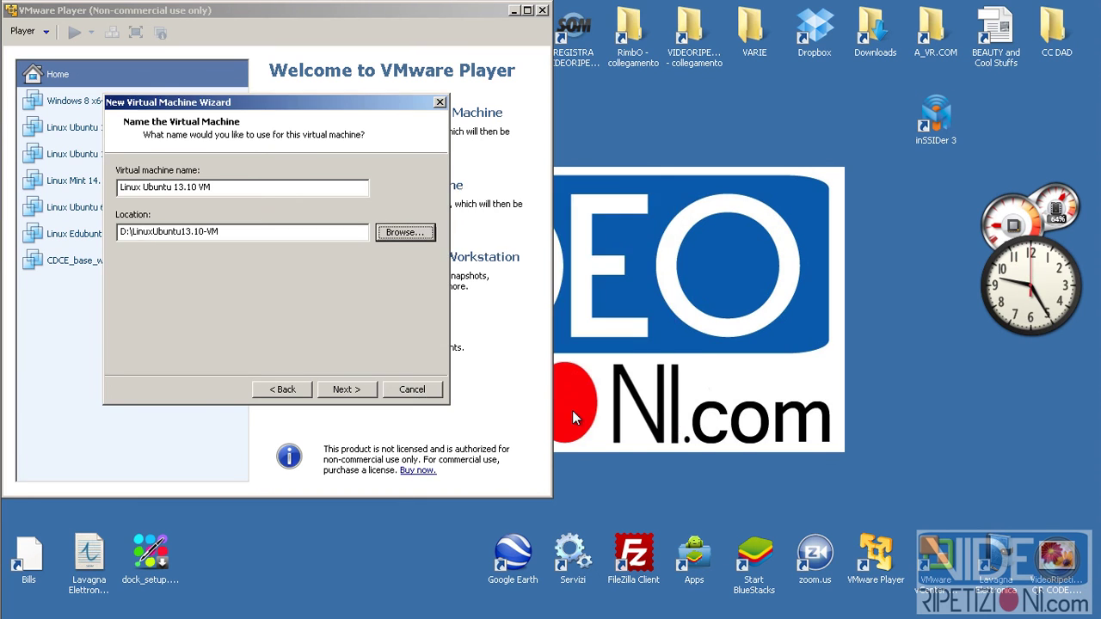
{"action": "left_click", "coordinate": [364, 393]}
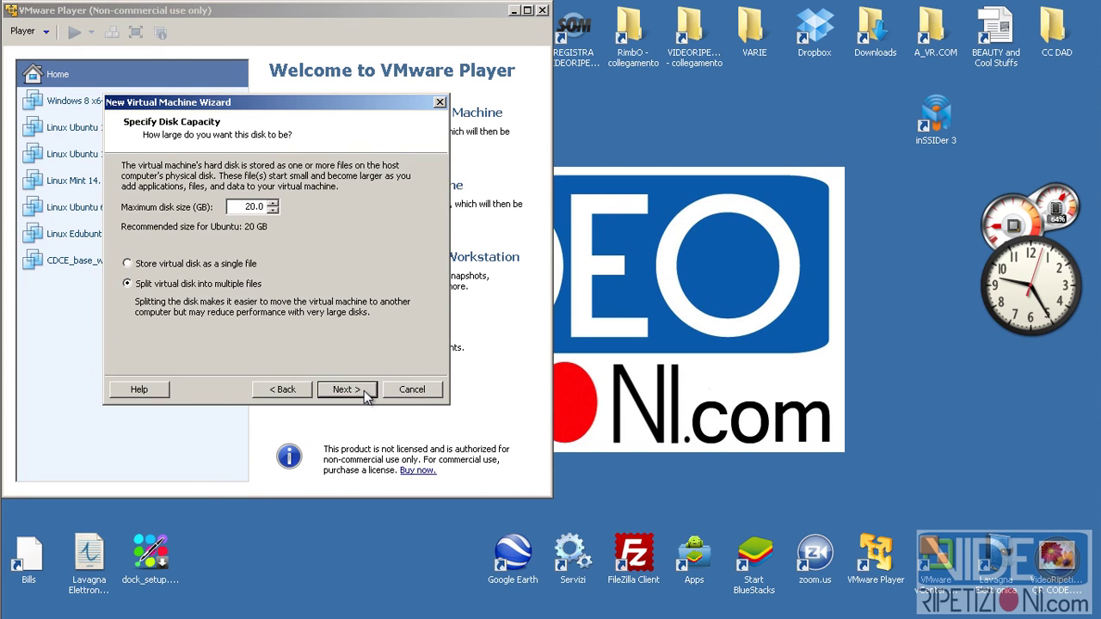
- Accept a 20 GB maximum disk size split into multiple files and review the virtual machine's settings summary
{"action": "double_click", "coordinate": [248, 207]}
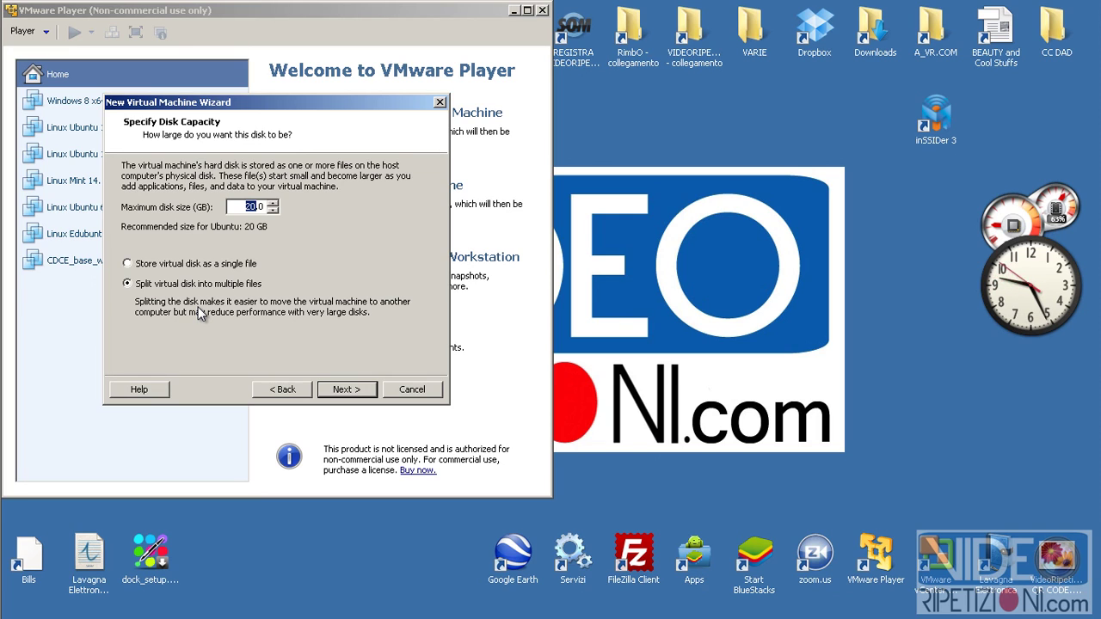
{"action": "left_click", "coordinate": [348, 390]}
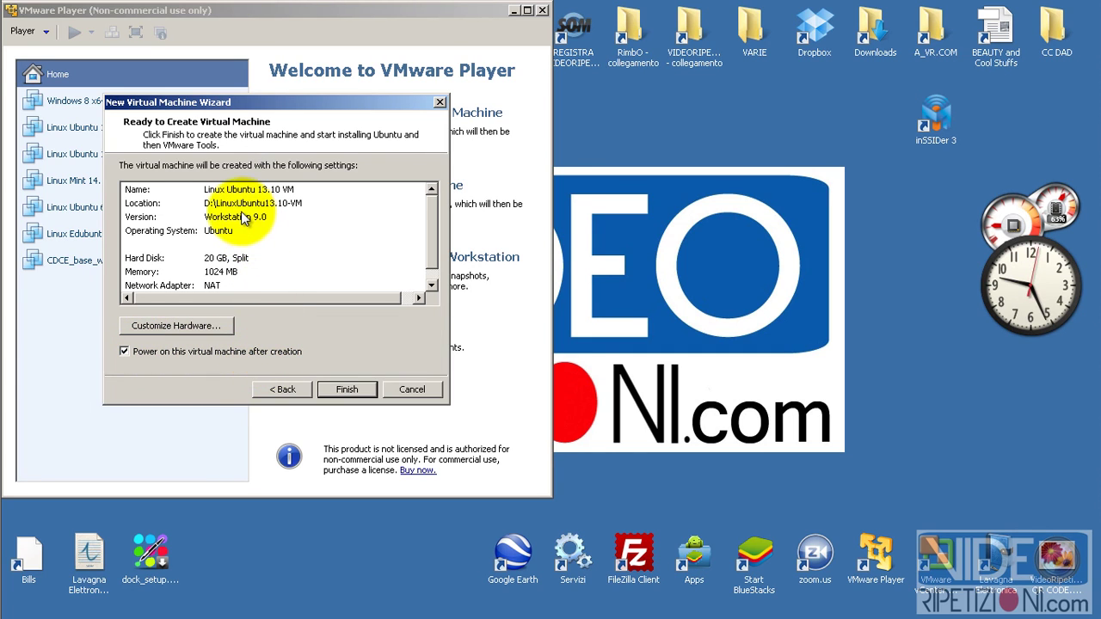
{"action": "mouse_move", "coordinate": [432, 211]}
{"action": "left_mouse_down"}
{"action": "mouse_move", "coordinate": [434, 250]}
{"action": "mouse_move", "coordinate": [431, 198]}
{"action": "left_mouse_up"}
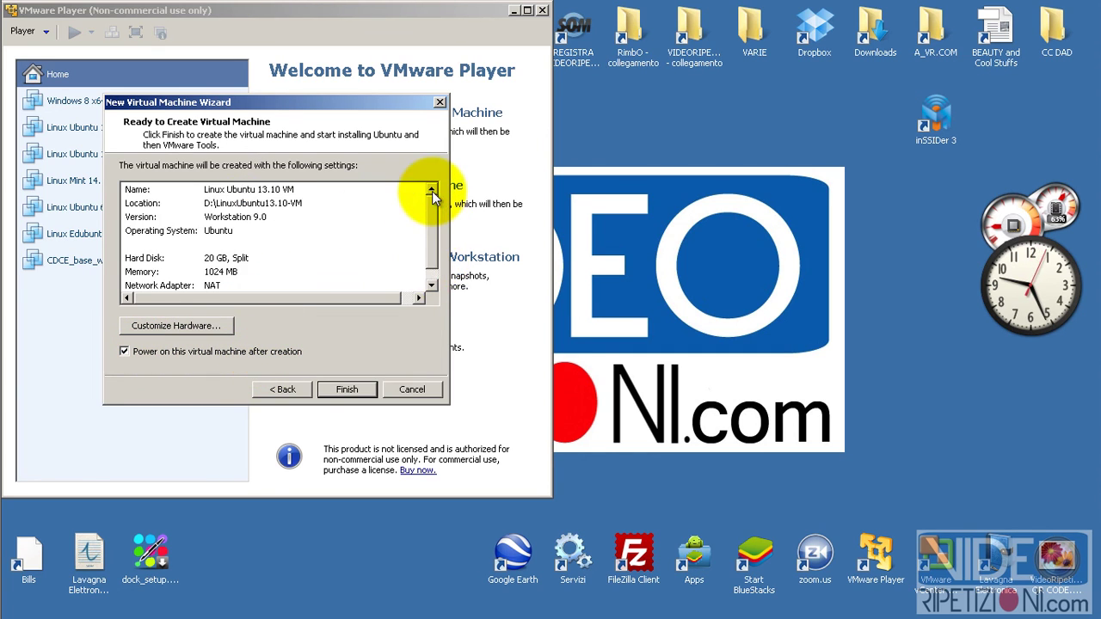
{"action": "left_click", "coordinate": [203, 273]}
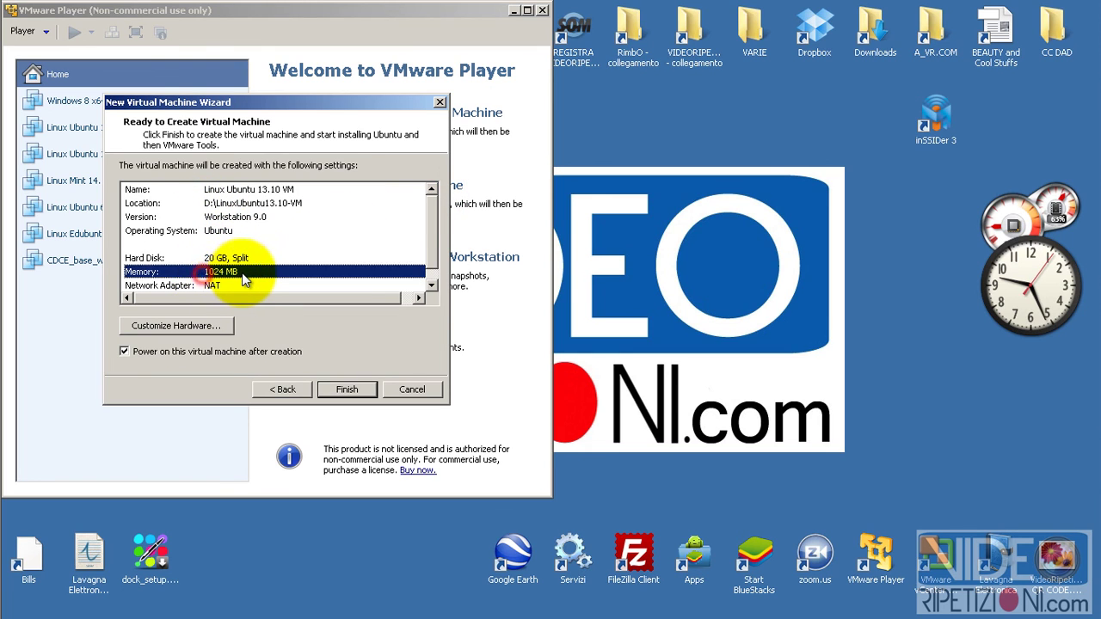
- Customize the virtual machine's hardware with 2048 MB of memory and 2 processor cores
{"action": "left_click", "coordinate": [165, 327]}
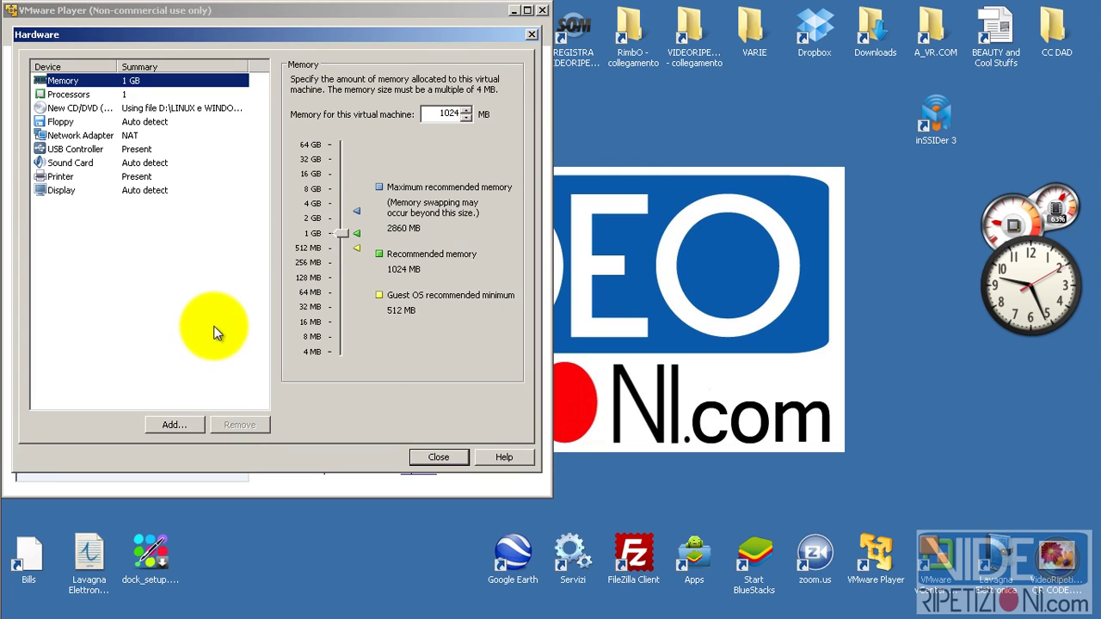
{"action": "left_click_drag", "start_coordinate": [342, 233], "coordinate": [343, 218]}
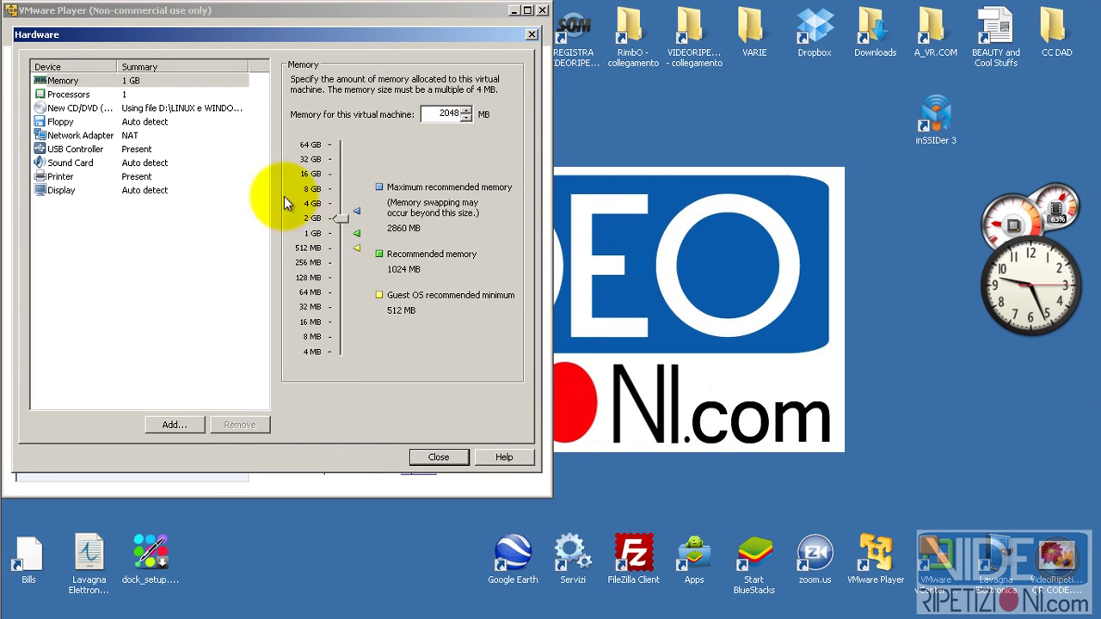
{"action": "left_click", "coordinate": [76, 95]}
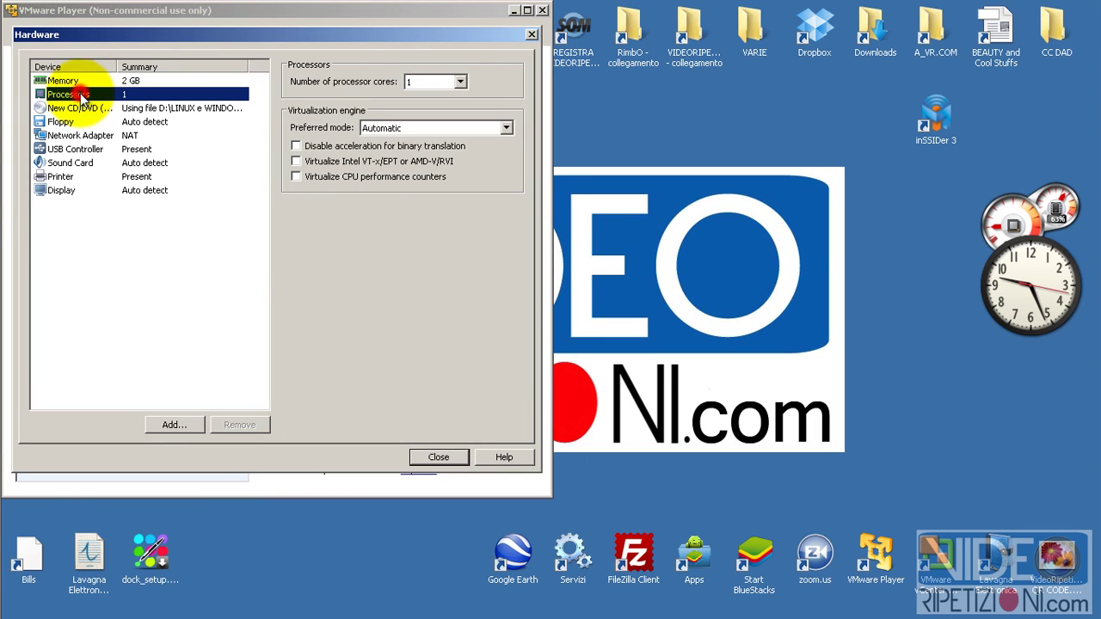
{"action": "left_click", "coordinate": [461, 83]}
{"action": "left_click", "coordinate": [442, 97]}
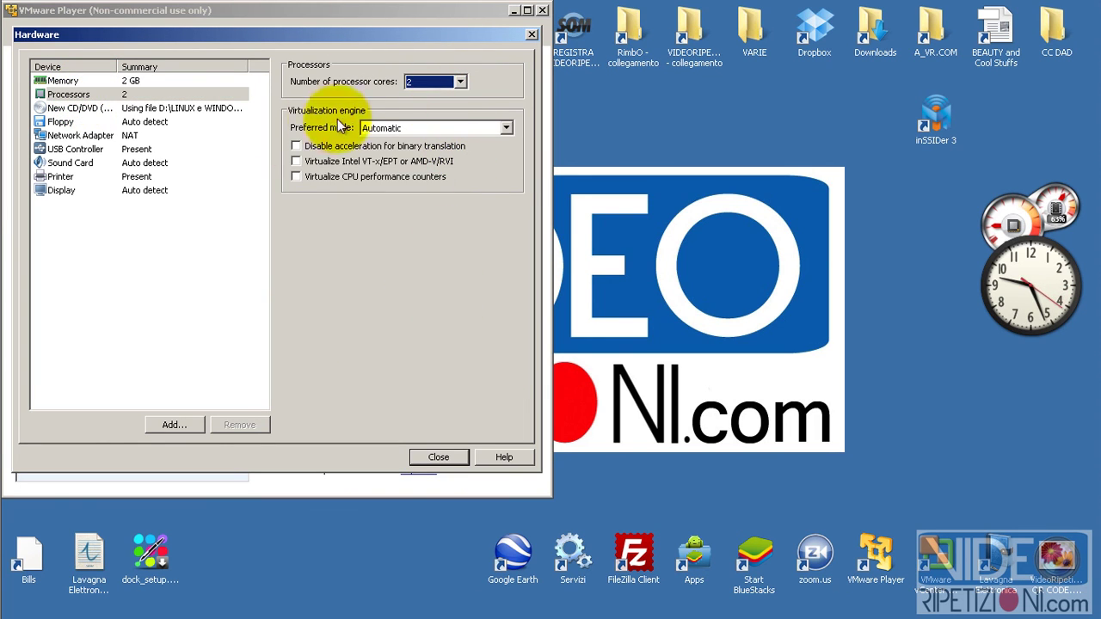
- Remove the Floppy and Printer devices from the virtual machine's hardware
{"action": "left_click", "coordinate": [215, 121]}
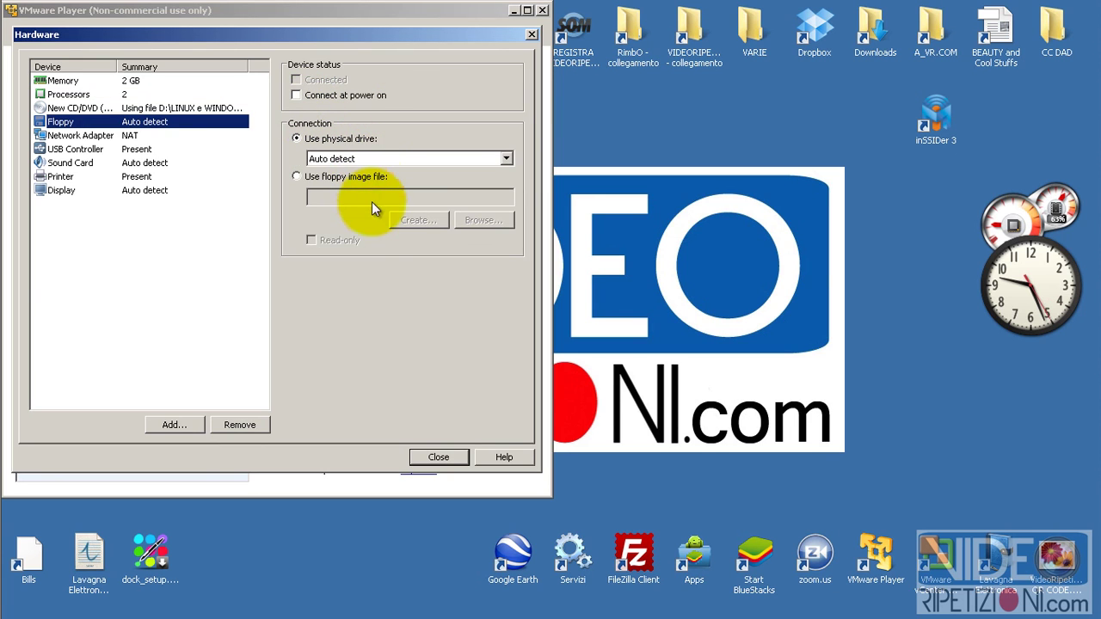
{"action": "left_click", "coordinate": [230, 430]}
{"action": "left_click", "coordinate": [76, 135]}
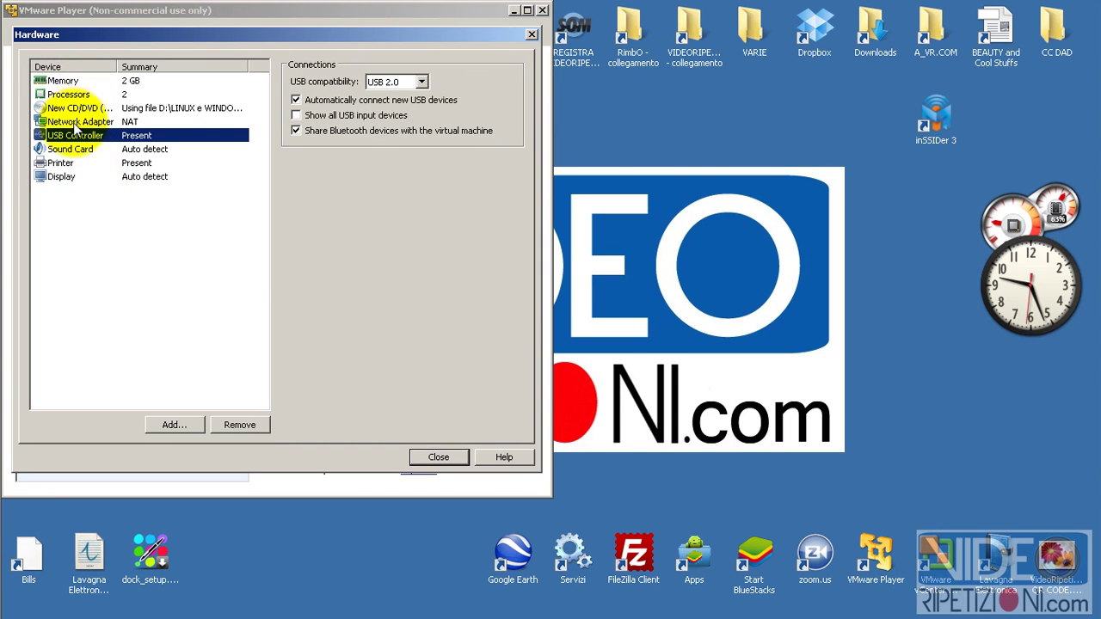
{"action": "left_click", "coordinate": [67, 162]}
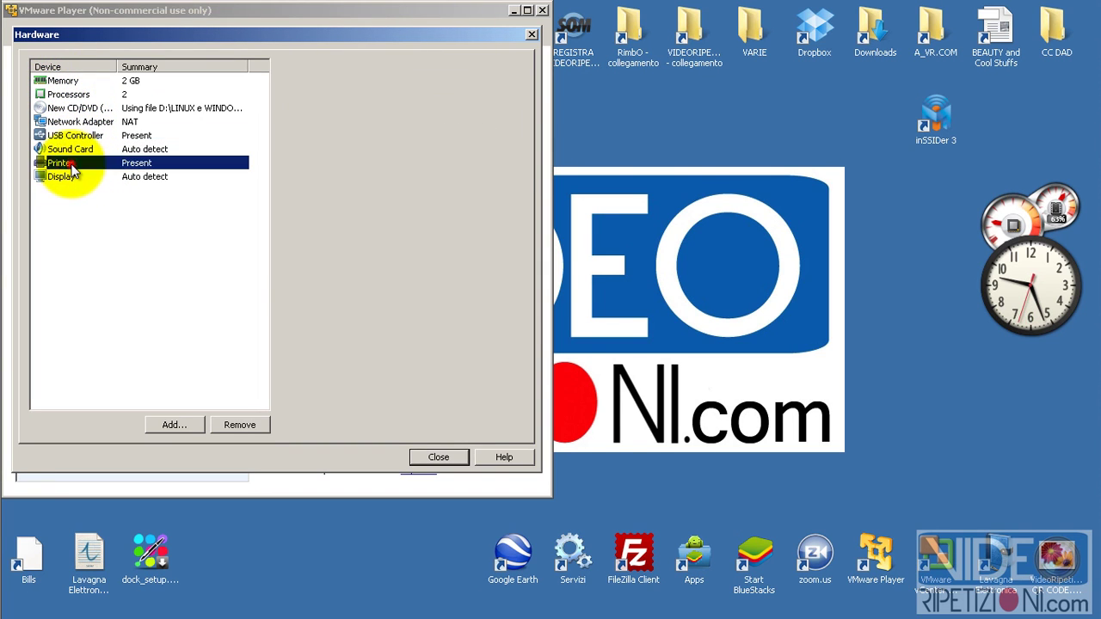
{"action": "left_click", "coordinate": [240, 425]}
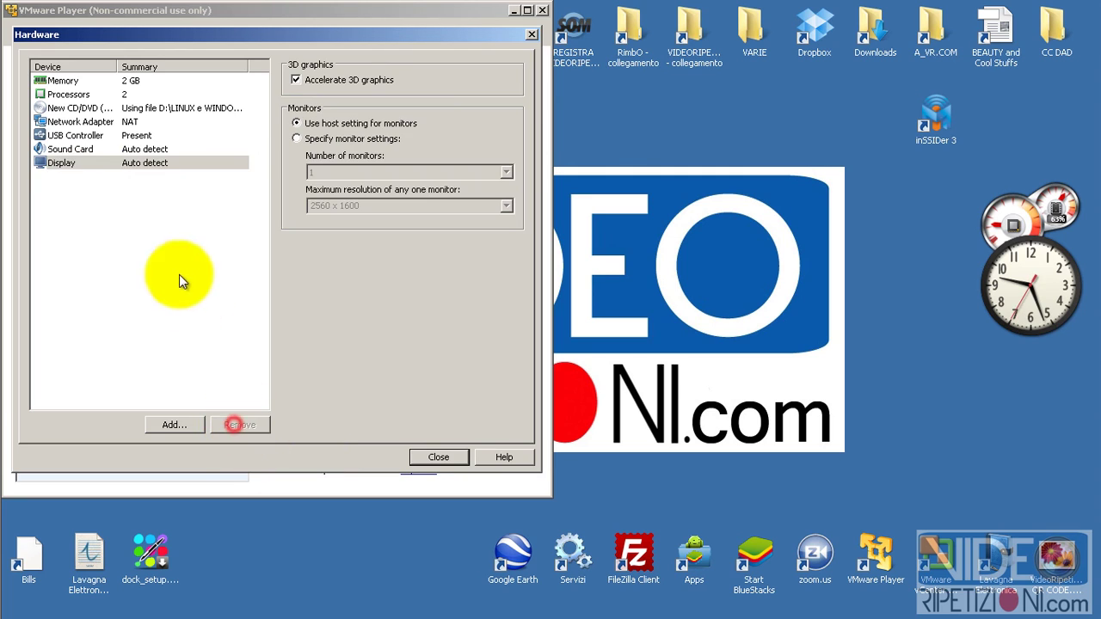
- Create and power on the virtual machine with the customized hardware, and show it in full screen
{"action": "left_click", "coordinate": [77, 149]}
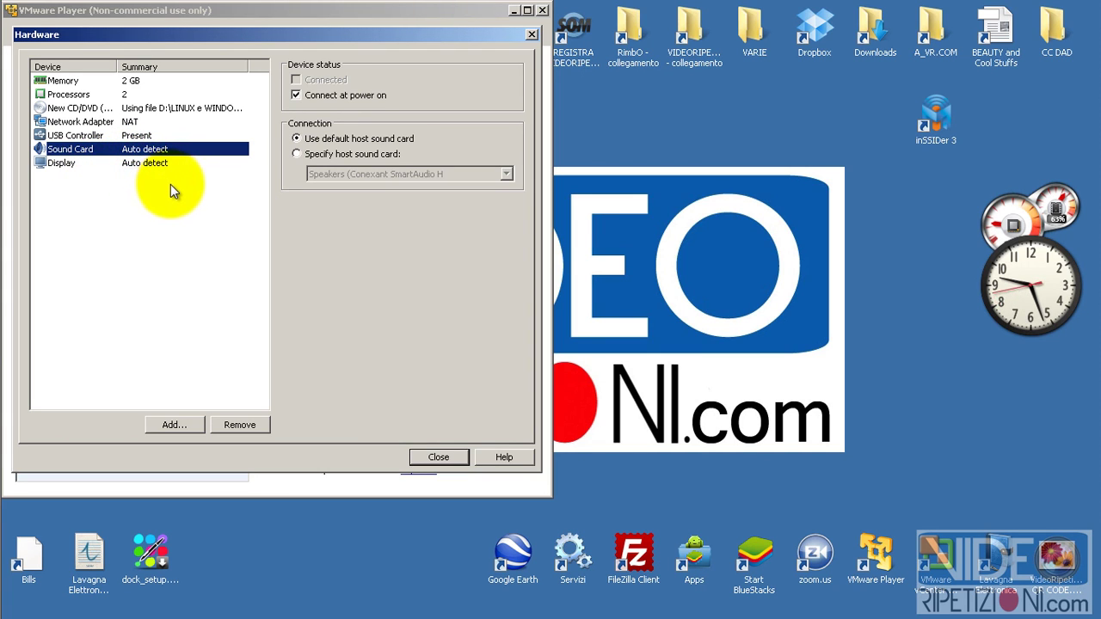
{"action": "left_click", "coordinate": [435, 457]}
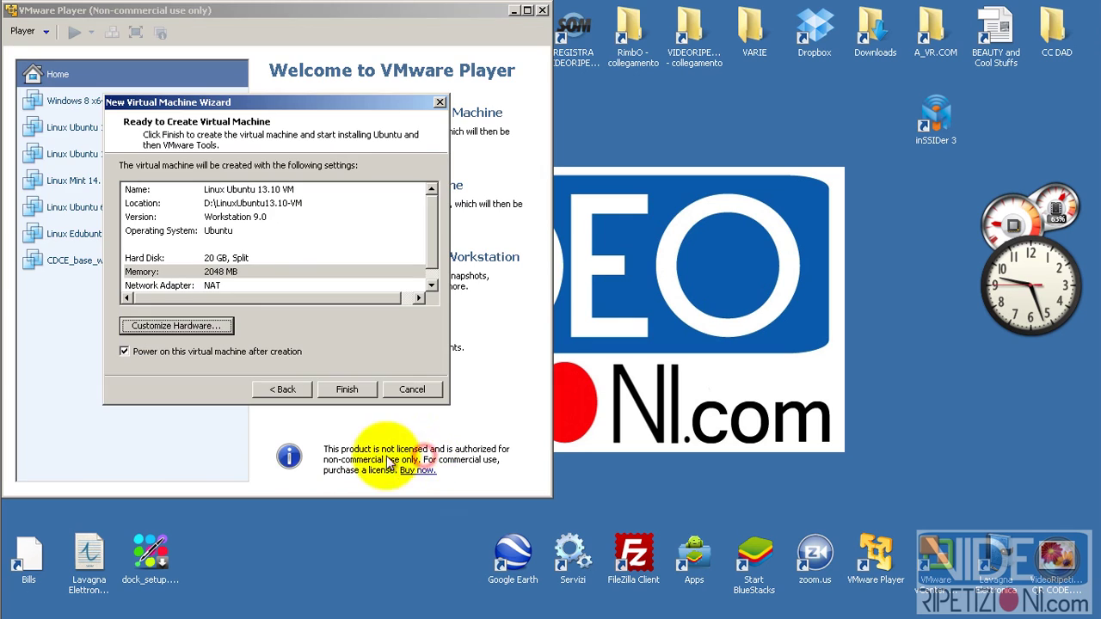
{"action": "left_click", "coordinate": [347, 391]}
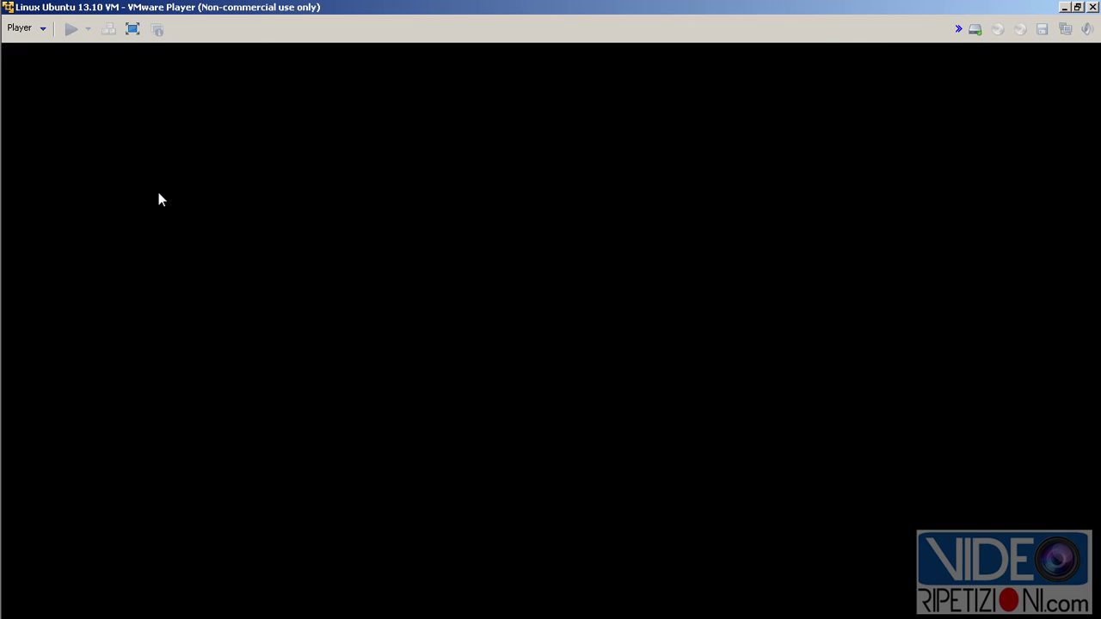
{"action": "left_click", "coordinate": [134, 30]}
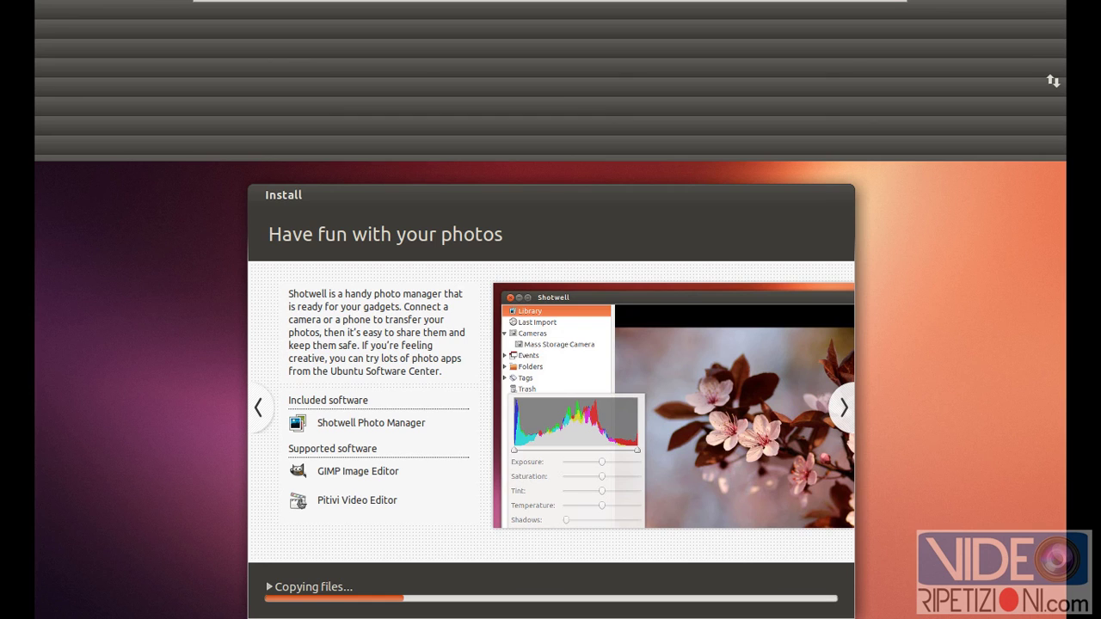
- Log in to the installed Ubuntu system as Linux Ubuntu 13.10 by entering the account password
{"action": "left_click", "coordinate": [354, 299]}
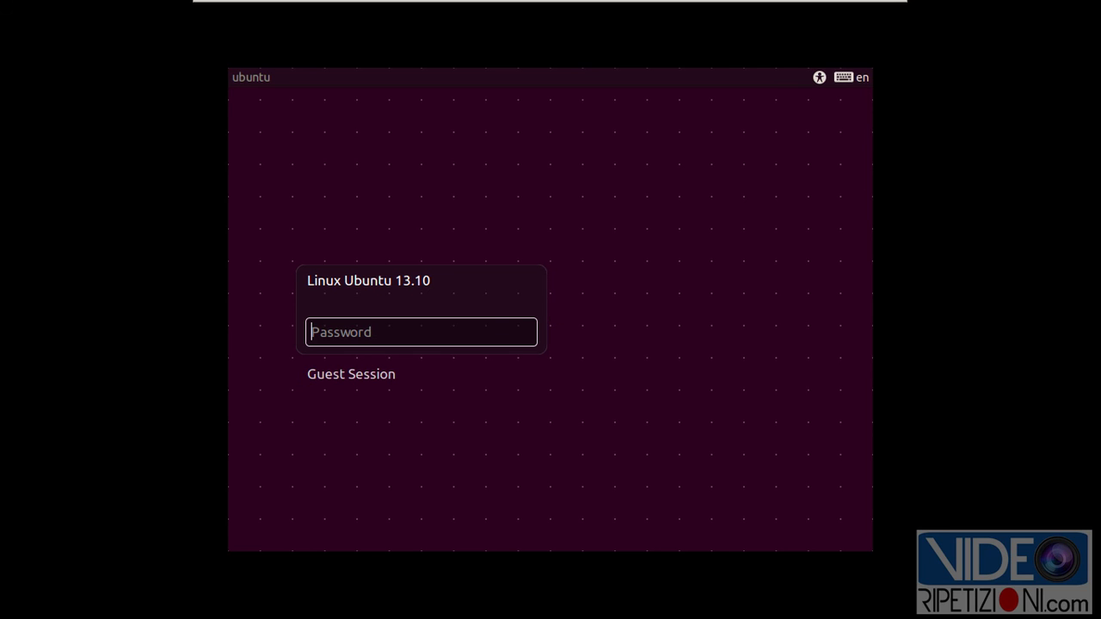
{"action": "type", "text": "••"}
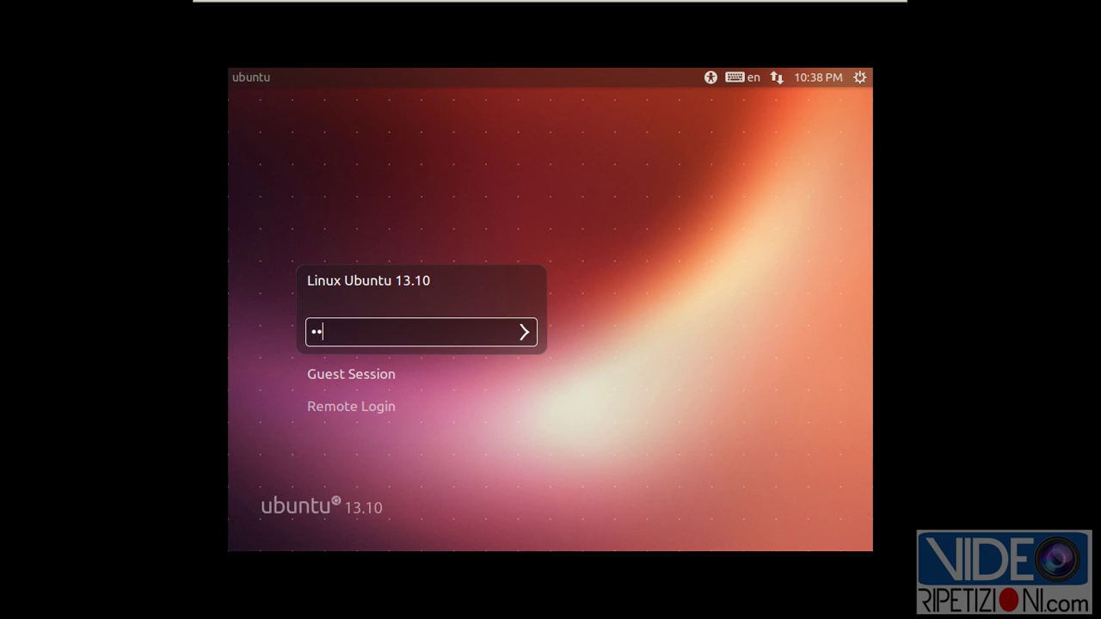
{"action": "left_click", "coordinate": [523, 333]}
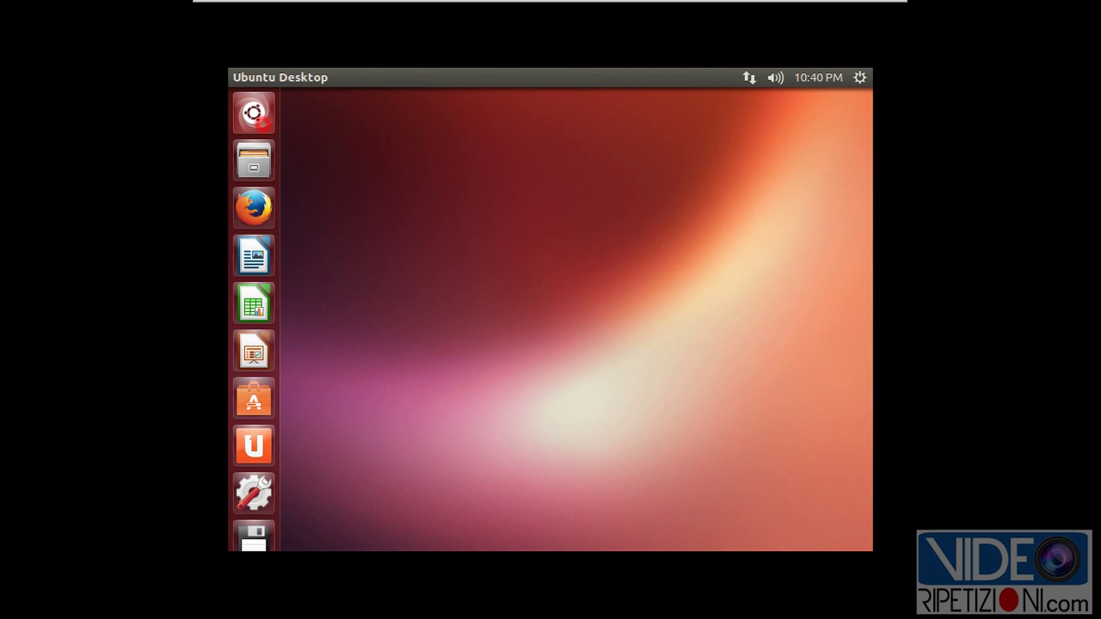
- Dismiss the known-problem report and close the browser page with its bug report, without installing the Launchpad web app
{"action": "key", "text": "Escape"}
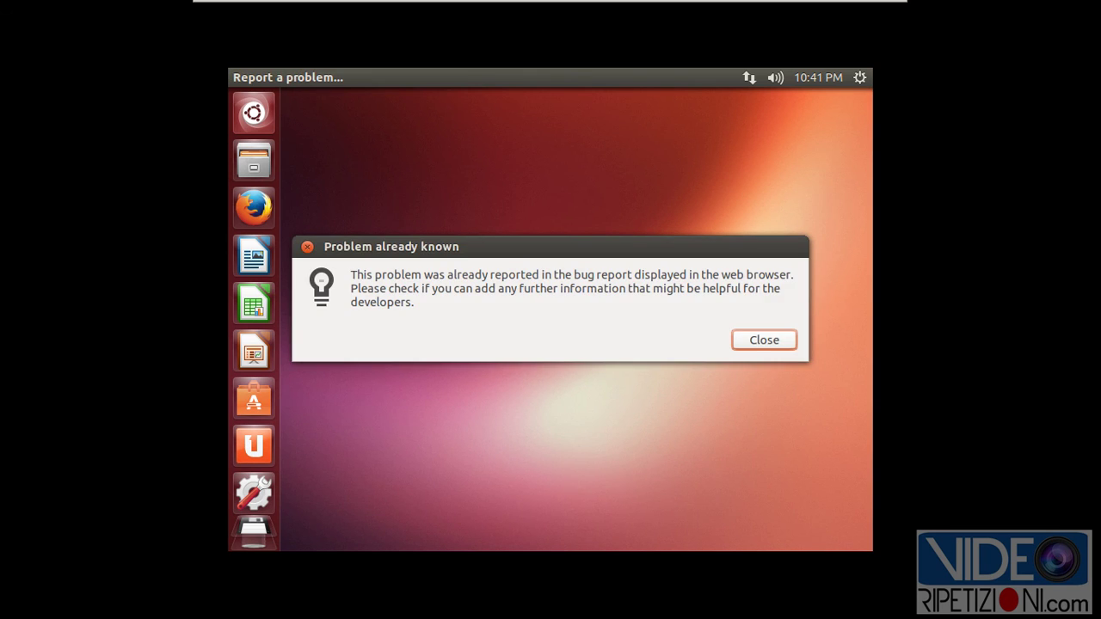
{"action": "left_click_drag", "start_coordinate": [574, 275], "coordinate": [629, 275]}
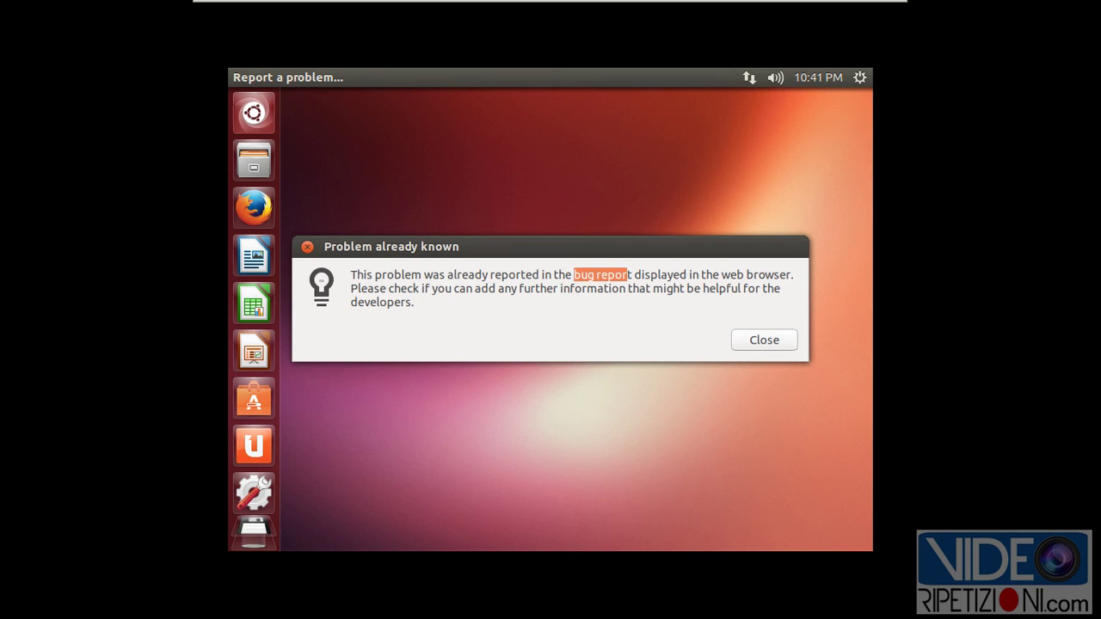
{"action": "left_click", "coordinate": [745, 340]}
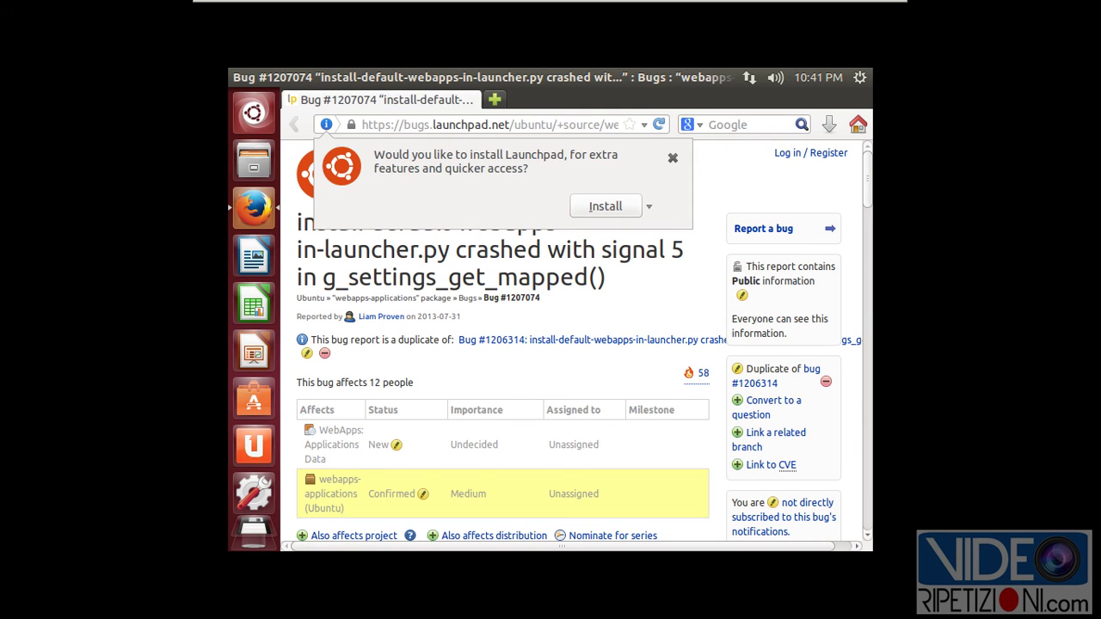
{"action": "left_click", "coordinate": [470, 257]}
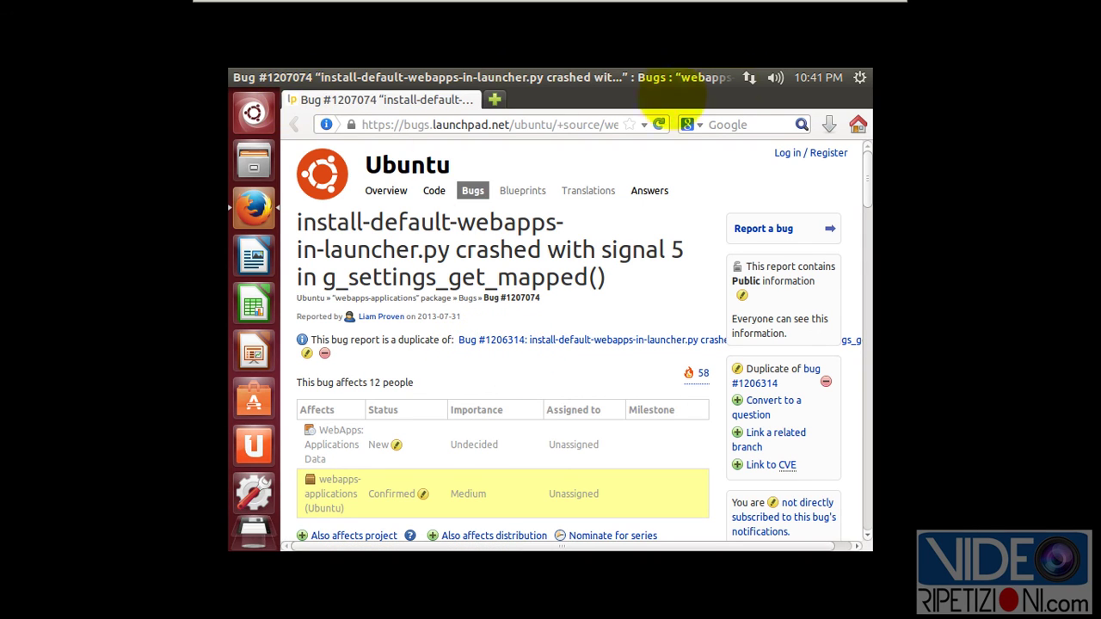
{"action": "left_click", "coordinate": [255, 77]}
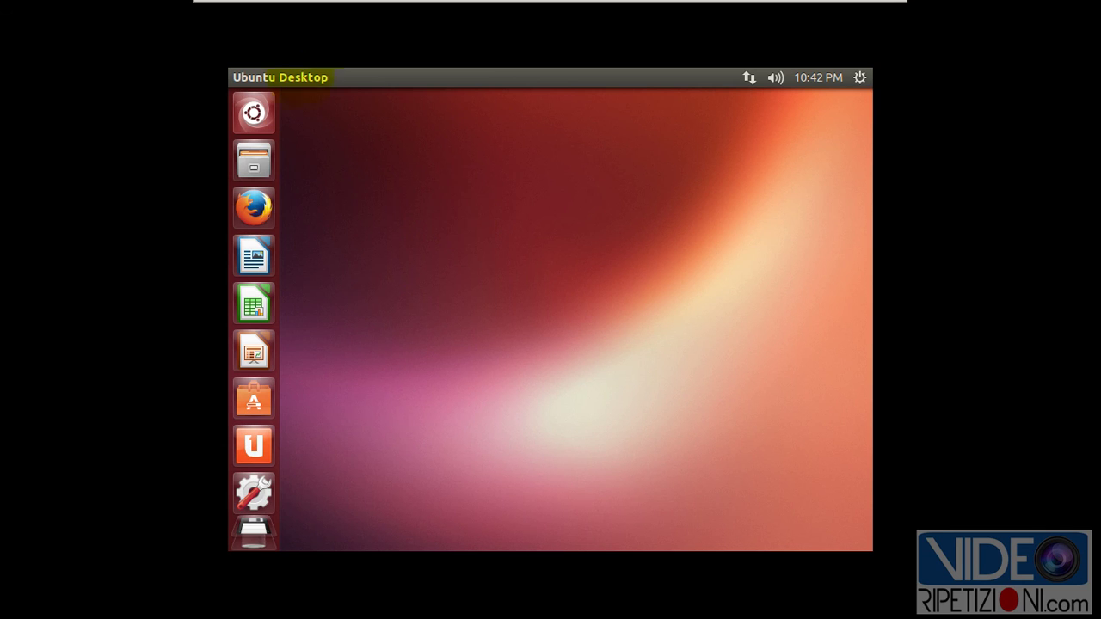
- Open the Dash to view the available applications and return to the Ubuntu desktop
{"action": "key", "text": "super"}
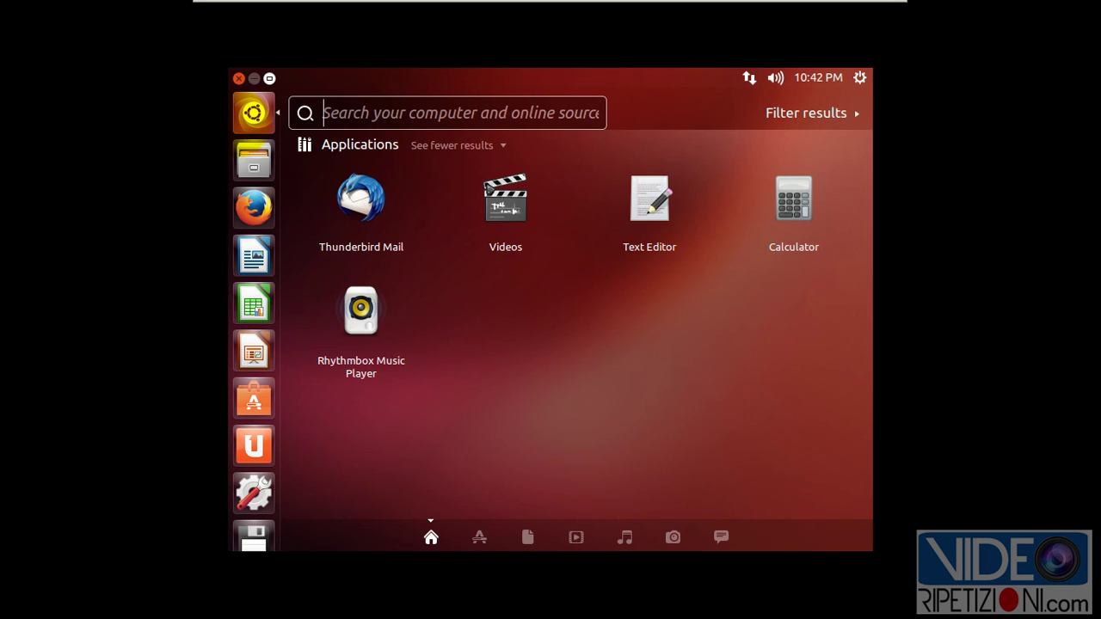
{"action": "left_click", "coordinate": [450, 178]}
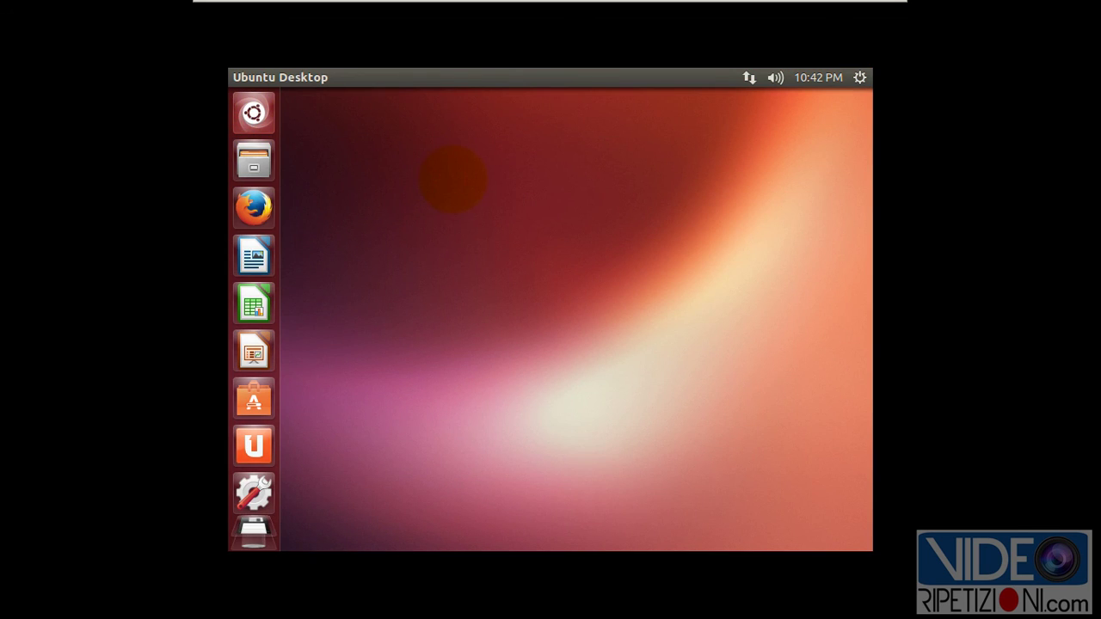